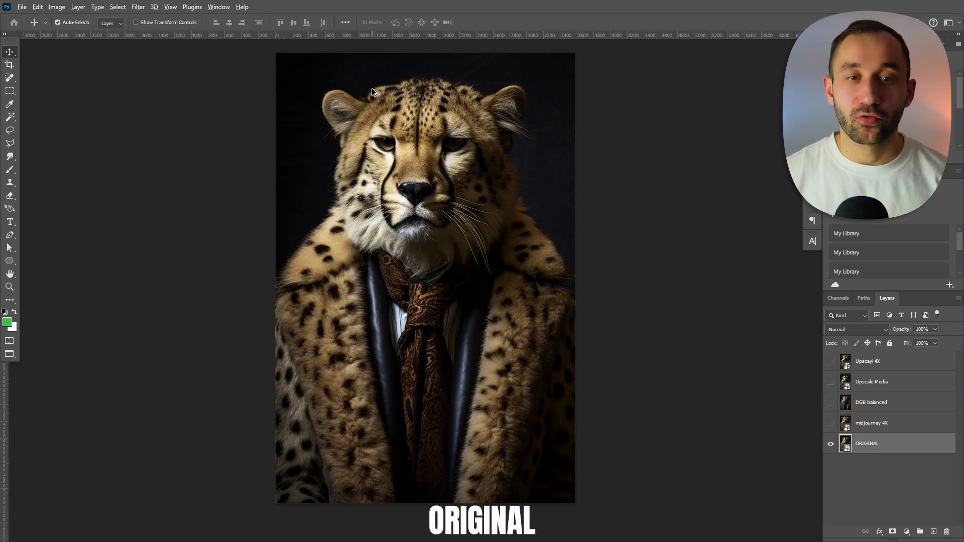
Step: Zoom and pan the view to frame a close-up of the cheetah's ear
{"action": "scroll", "coordinate": [371, 89], "scroll_direction": "up", "scroll_amount": 3}
{"action": "scroll", "coordinate": [230, 77], "scroll_direction": "up", "scroll_amount": 5}
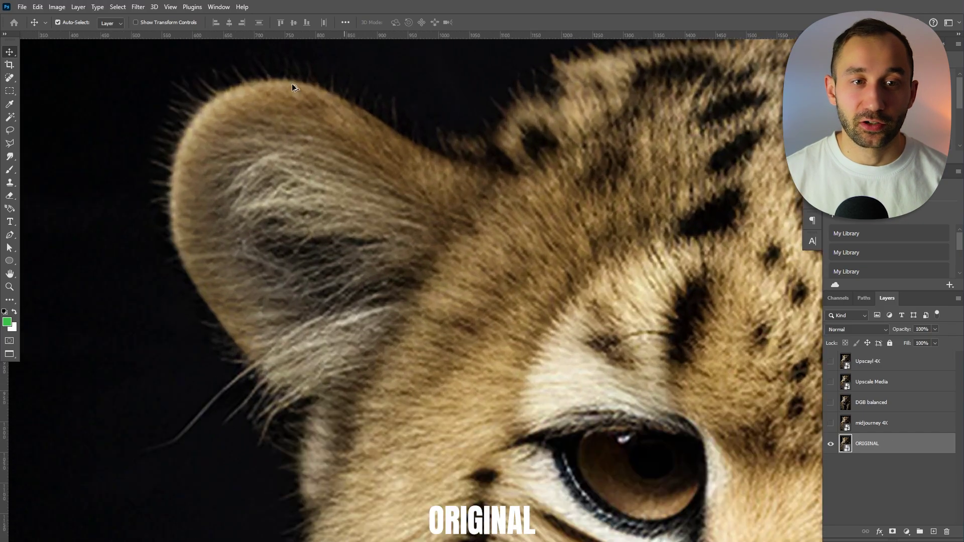
{"action": "scroll", "coordinate": [198, 82], "scroll_direction": "up", "scroll_amount": 2}
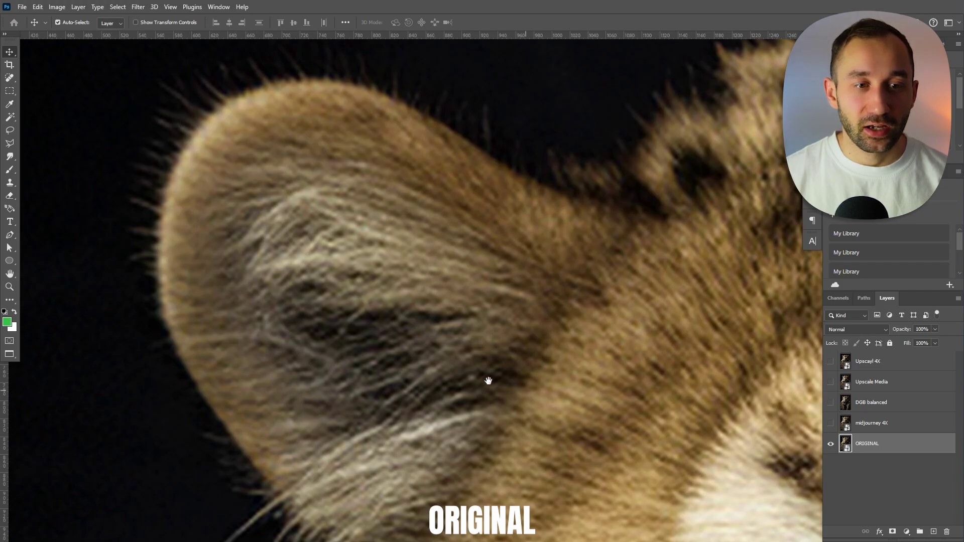
{"action": "scroll", "coordinate": [485, 379], "scroll_direction": "down", "scroll_amount": 10}
{"action": "scroll", "coordinate": [406, 236], "scroll_direction": "down", "scroll_amount": 3}
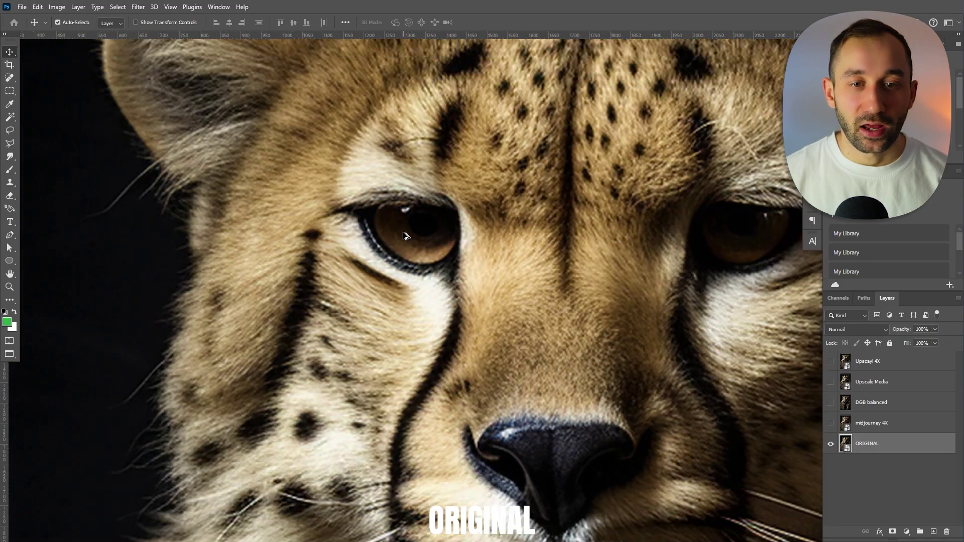
{"action": "scroll", "coordinate": [405, 236], "scroll_direction": "down", "scroll_amount": 3}
{"action": "scroll", "coordinate": [398, 301], "scroll_direction": "up", "scroll_amount": 3}
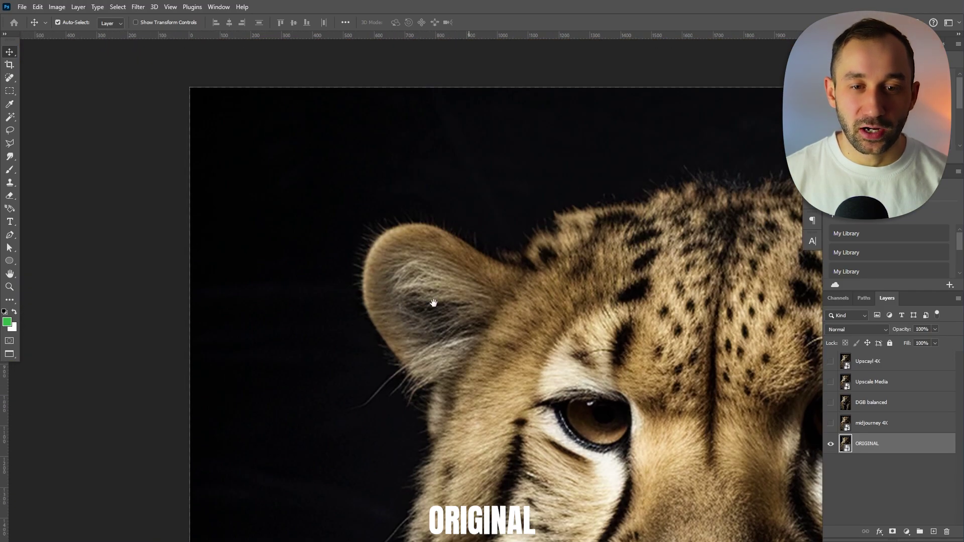
{"action": "left_click_drag", "start_coordinate": [419, 310], "coordinate": [416, 287]}
{"action": "scroll", "coordinate": [416, 287], "scroll_direction": "down", "scroll_amount": 3}
{"action": "scroll", "coordinate": [333, 147], "scroll_direction": "up", "scroll_amount": 6}
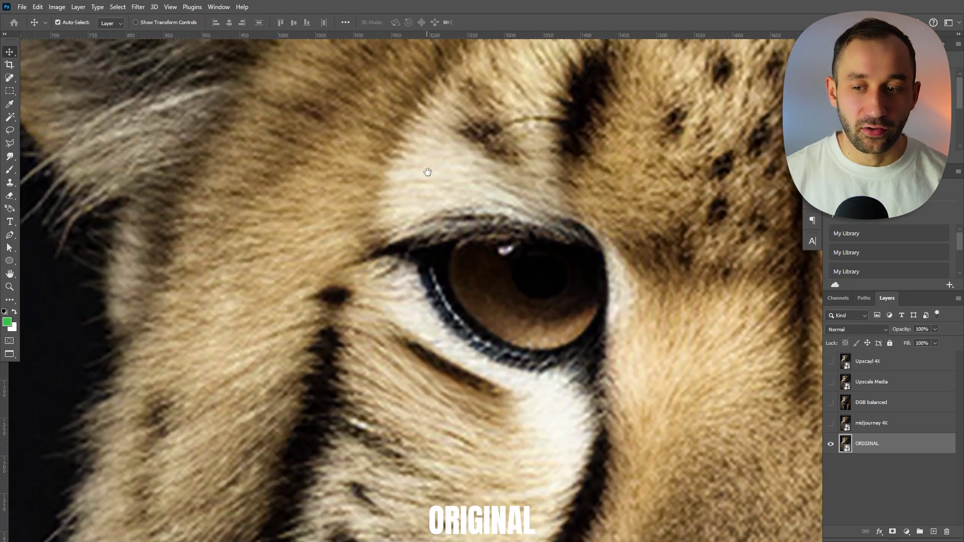
{"action": "left_click_drag", "start_coordinate": [429, 175], "coordinate": [481, 249]}
{"action": "scroll", "coordinate": [481, 249], "scroll_direction": "down", "scroll_amount": 3}
{"action": "scroll", "coordinate": [241, 95], "scroll_direction": "up", "scroll_amount": 3}
{"action": "left_click_drag", "start_coordinate": [241, 95], "coordinate": [296, 155]}
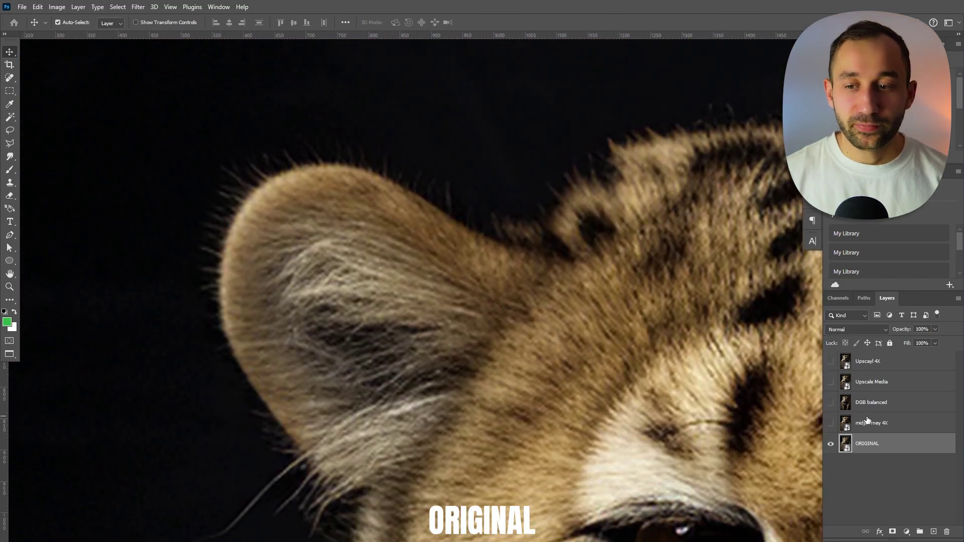
Step: Activate midjourney 4X and toggle its visibility to compare it with ORIGINAL along the ear
{"action": "left_click", "coordinate": [862, 423]}
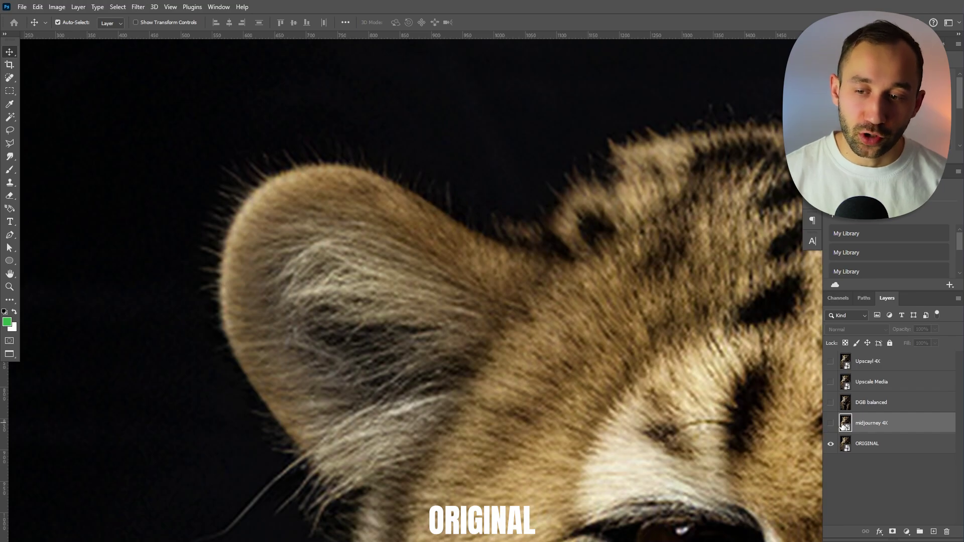
{"action": "scroll", "coordinate": [241, 209], "scroll_direction": "up", "scroll_amount": 3}
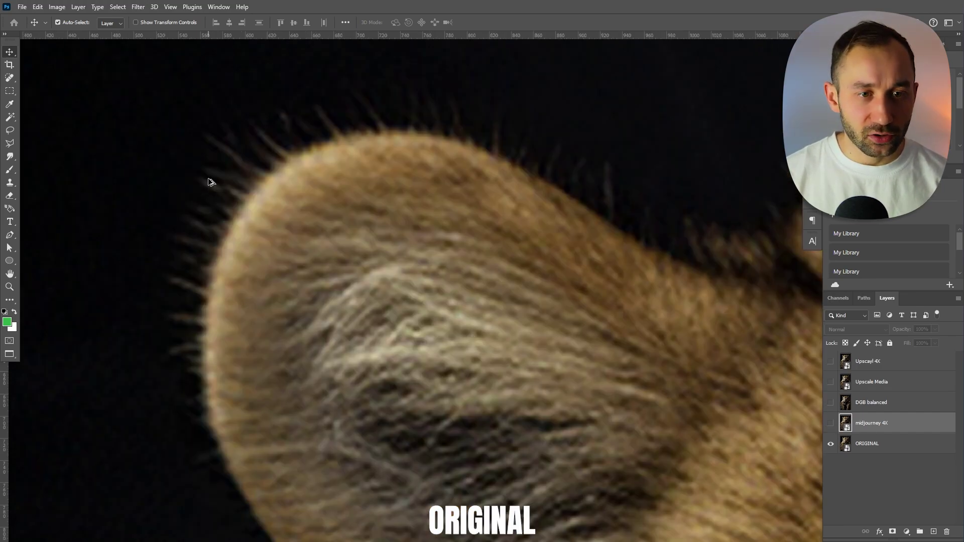
{"action": "left_click_drag", "start_coordinate": [211, 186], "coordinate": [294, 200]}
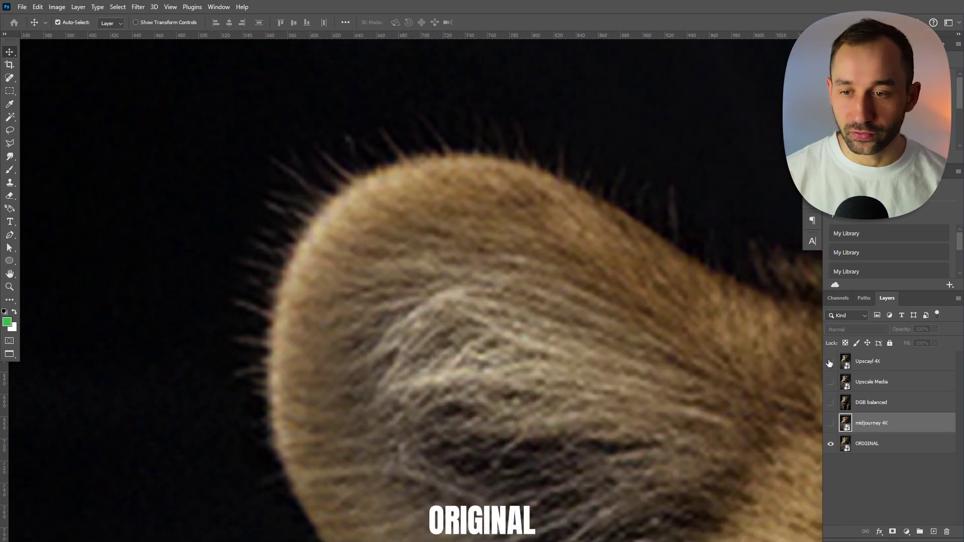
{"action": "left_click", "coordinate": [831, 423]}
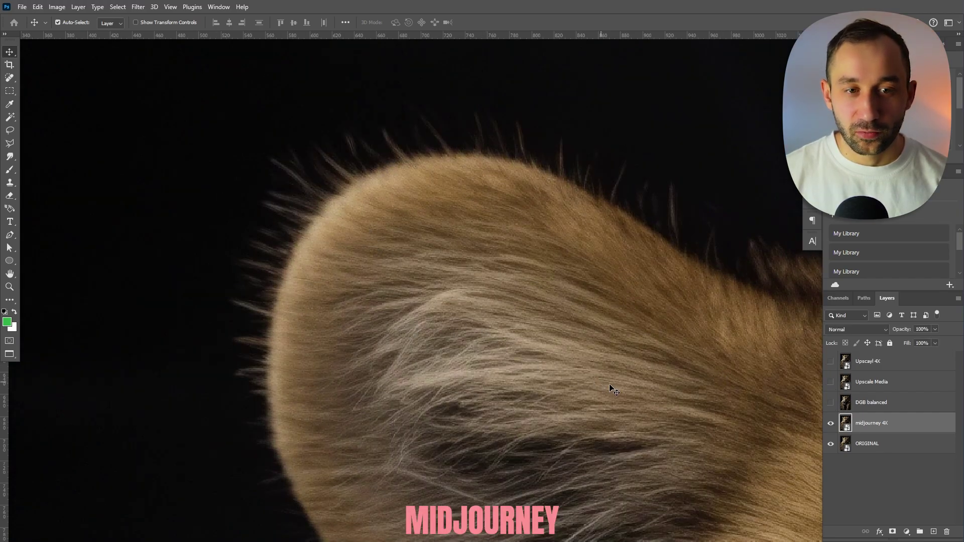
{"action": "left_click", "coordinate": [831, 424]}
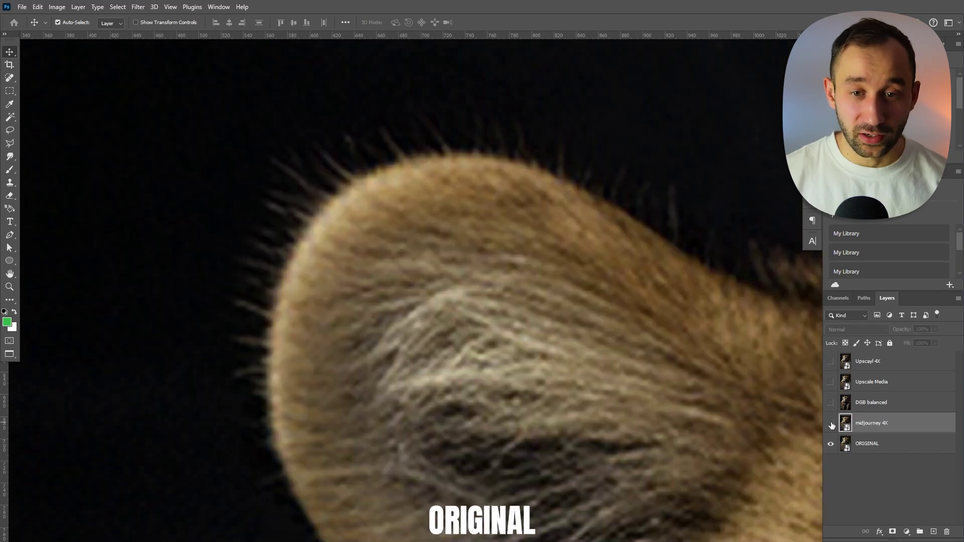
{"action": "left_click", "coordinate": [831, 424]}
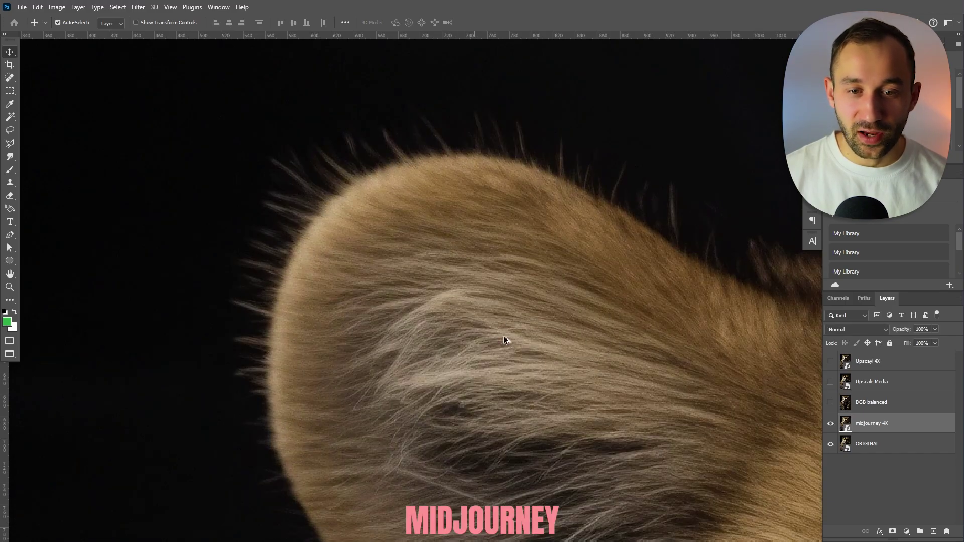
{"action": "scroll", "coordinate": [441, 347], "scroll_direction": "up", "scroll_amount": 1}
{"action": "scroll", "coordinate": [430, 313], "scroll_direction": "down", "scroll_amount": 3}
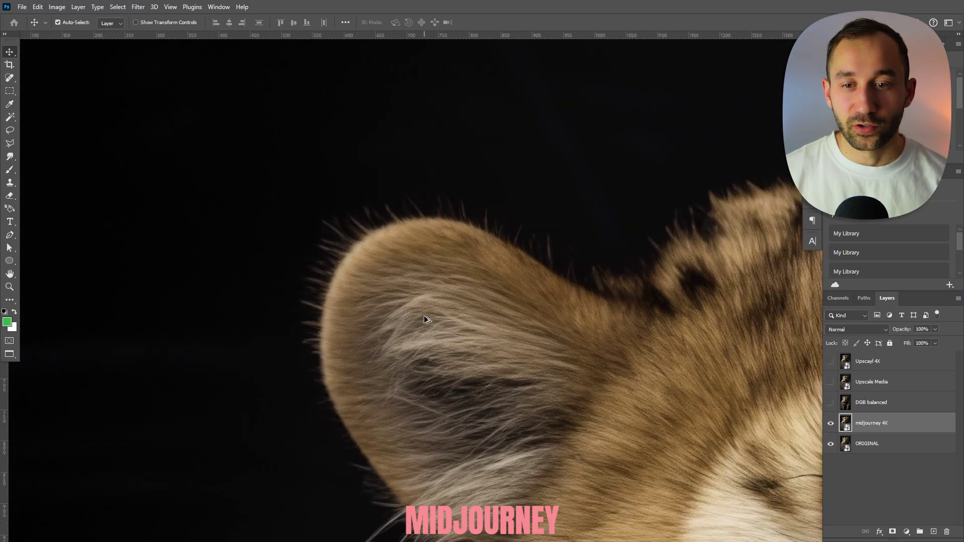
Step: Compare midjourney 4X against ORIGINAL on the cheetah's eye, leaving midjourney 4X visible
{"action": "left_click_drag", "start_coordinate": [655, 404], "coordinate": [421, 291]}
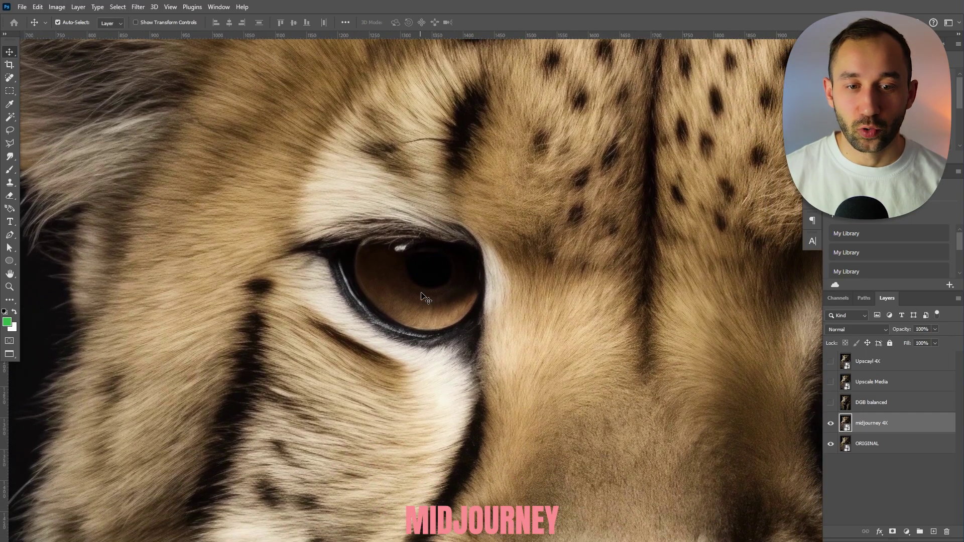
{"action": "scroll", "coordinate": [421, 292], "scroll_direction": "up", "scroll_amount": 3}
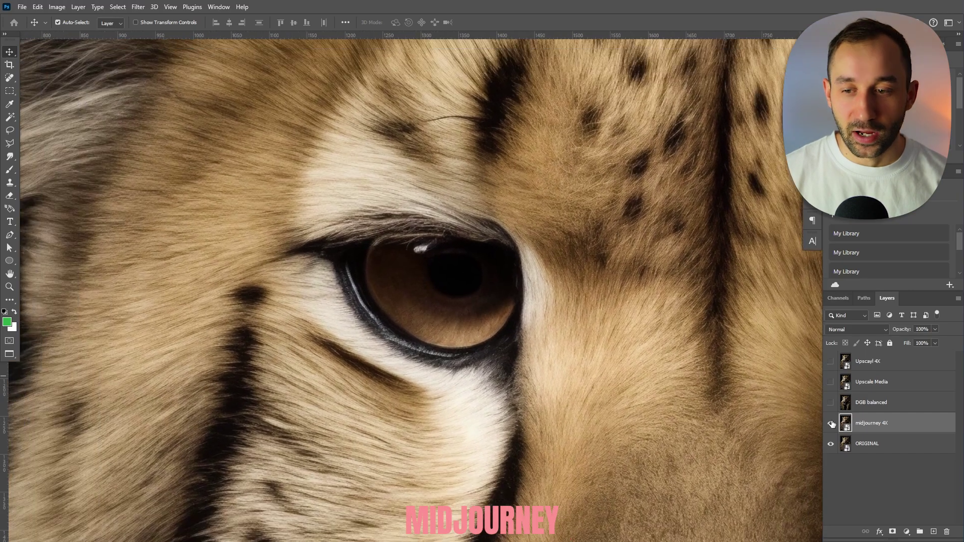
{"action": "left_click", "coordinate": [830, 424]}
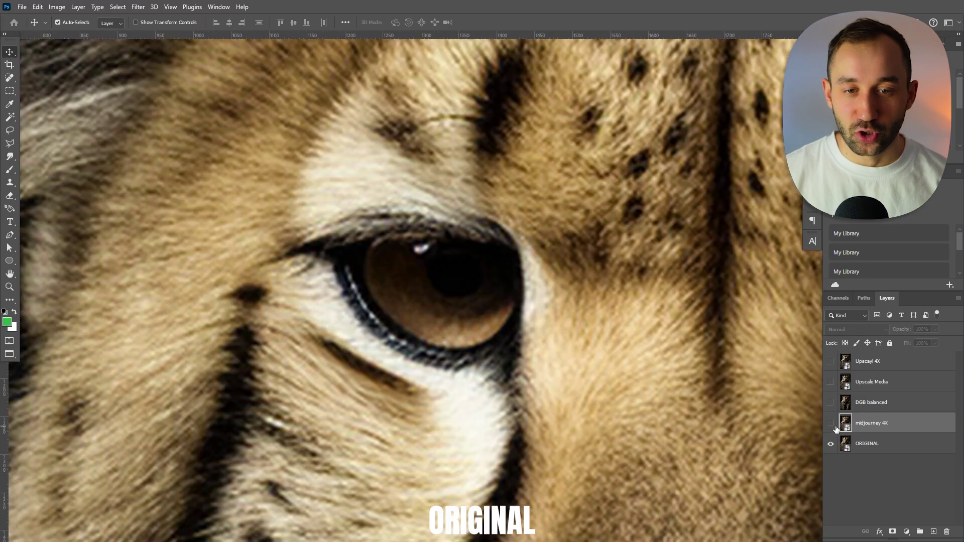
{"action": "scroll", "coordinate": [610, 319], "scroll_direction": "up", "scroll_amount": 1}
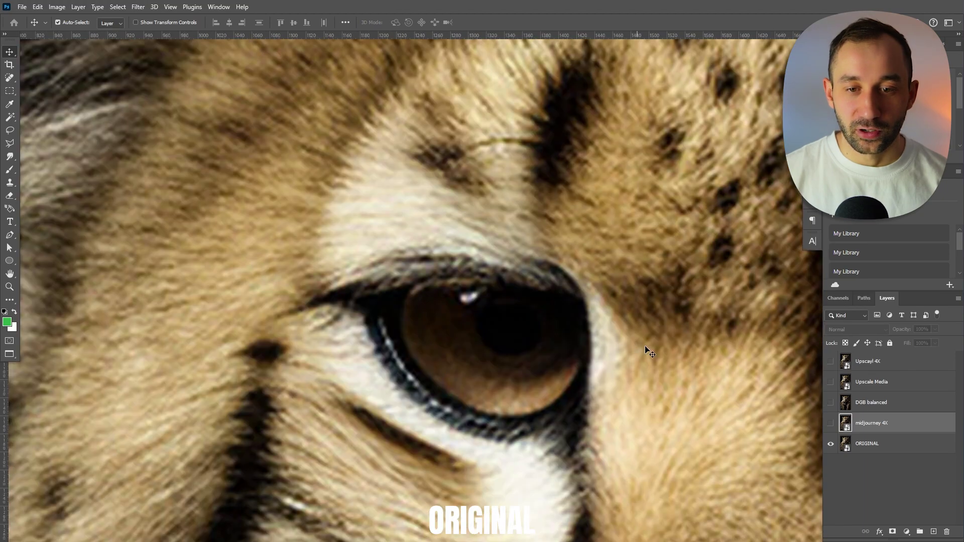
{"action": "scroll", "coordinate": [643, 345], "scroll_direction": "down", "scroll_amount": 2}
{"action": "left_click", "coordinate": [831, 423]}
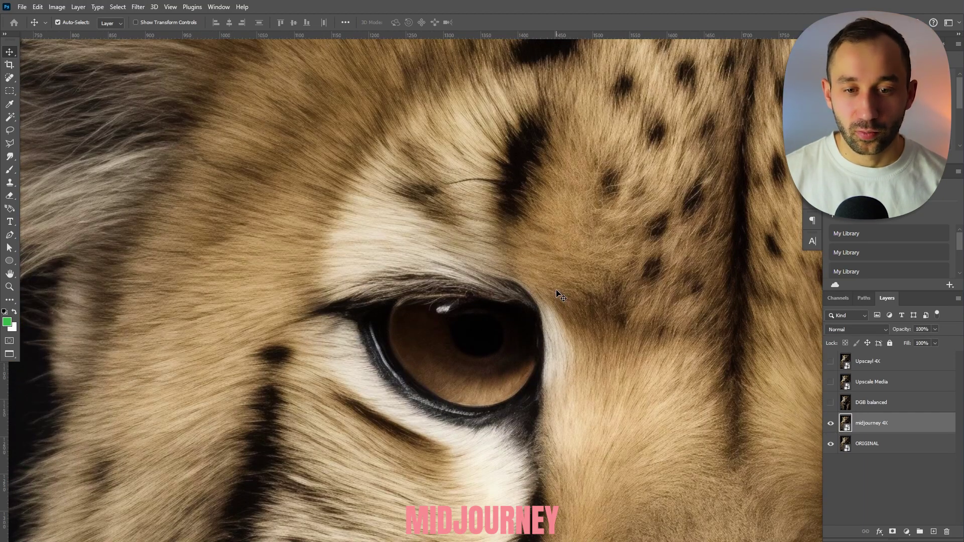
Step: Zoom around and pan the view back toward the cheetah's ear
{"action": "scroll", "coordinate": [540, 361], "scroll_direction": "up", "scroll_amount": 1}
{"action": "scroll", "coordinate": [540, 363], "scroll_direction": "down", "scroll_amount": 2}
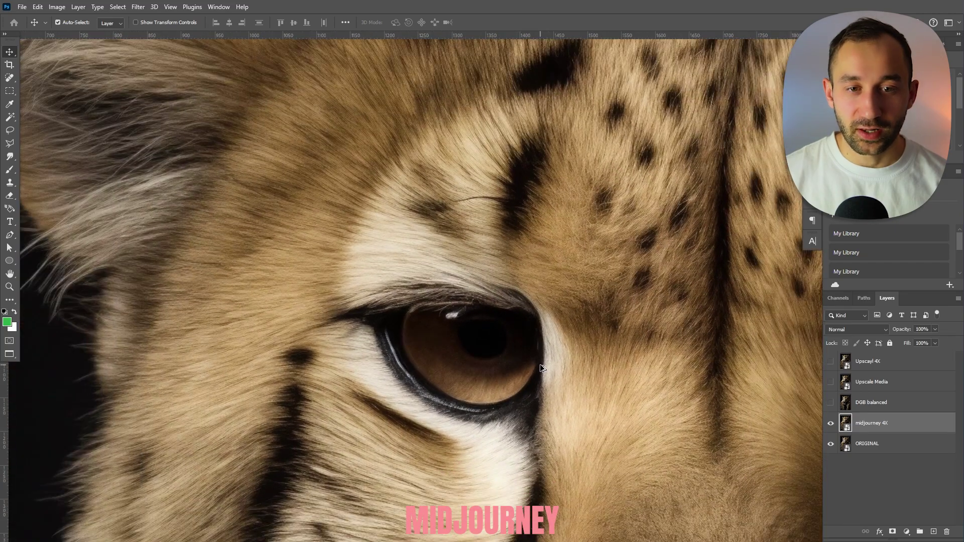
{"action": "scroll", "coordinate": [540, 364], "scroll_direction": "down", "scroll_amount": 2}
{"action": "scroll", "coordinate": [546, 353], "scroll_direction": "down", "scroll_amount": 2}
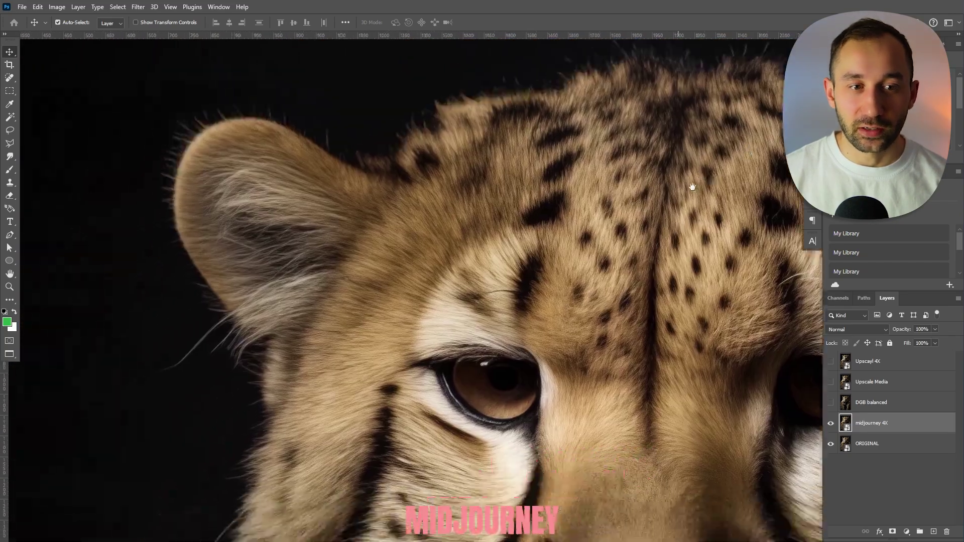
{"action": "scroll", "coordinate": [546, 404], "scroll_direction": "up", "scroll_amount": 2}
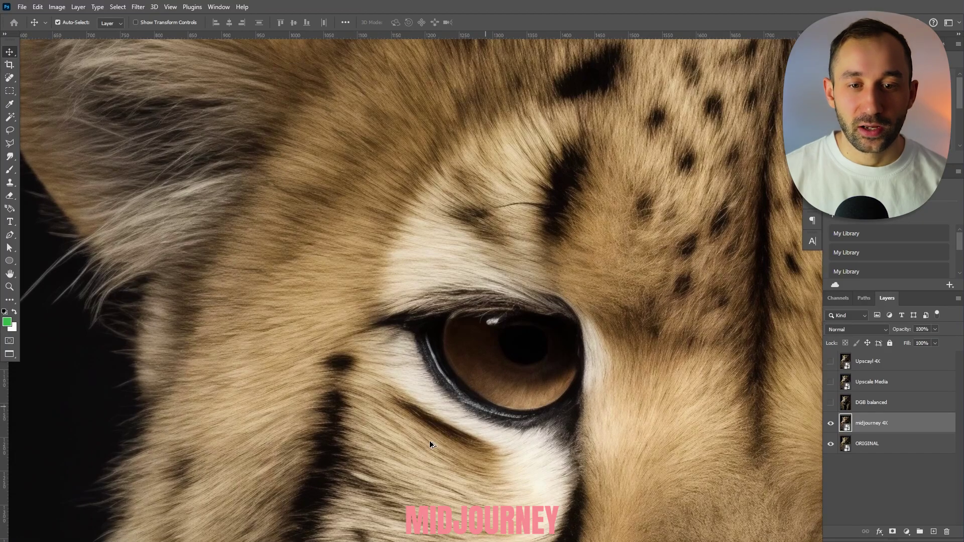
{"action": "scroll", "coordinate": [397, 449], "scroll_direction": "up", "scroll_amount": 4}
{"action": "scroll", "coordinate": [493, 425], "scroll_direction": "down", "scroll_amount": 3}
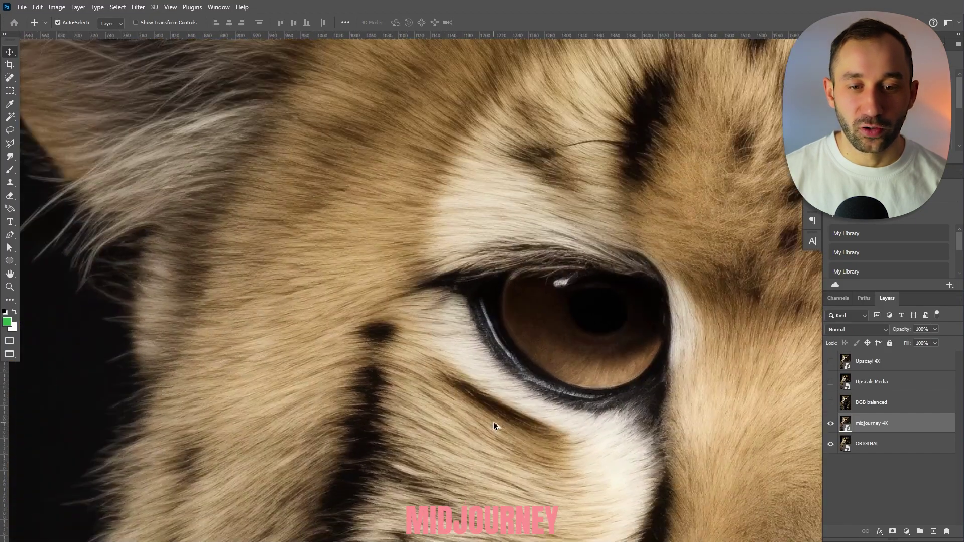
{"action": "left_click_drag", "start_coordinate": [605, 301], "coordinate": [527, 333]}
{"action": "scroll", "coordinate": [320, 249], "scroll_direction": "up", "scroll_amount": 4}
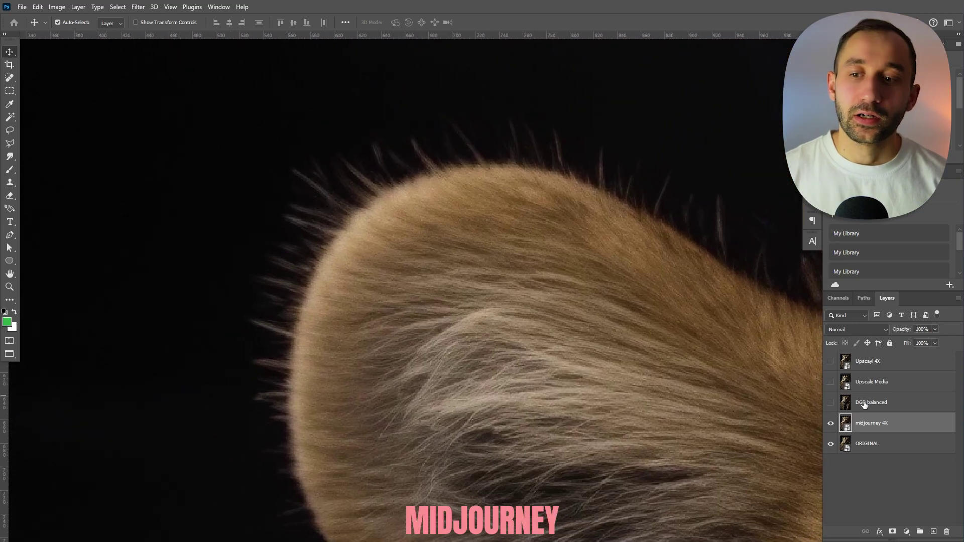
Step: Activate the DGB balanced layer in the Layers panel
{"action": "left_click", "coordinate": [868, 411]}
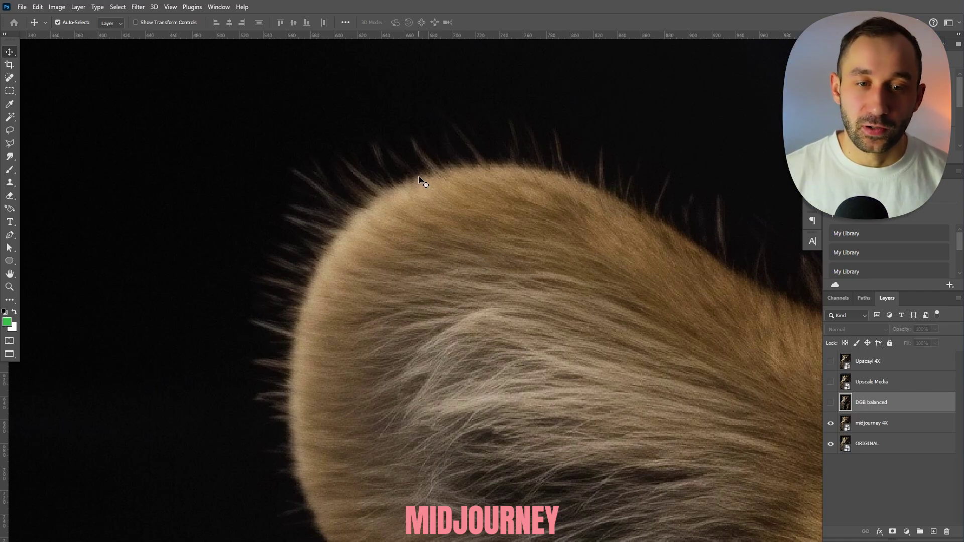
Step: Turn on DGB balanced and toggle it against midjourney 4X across the ear
{"action": "left_click", "coordinate": [831, 403]}
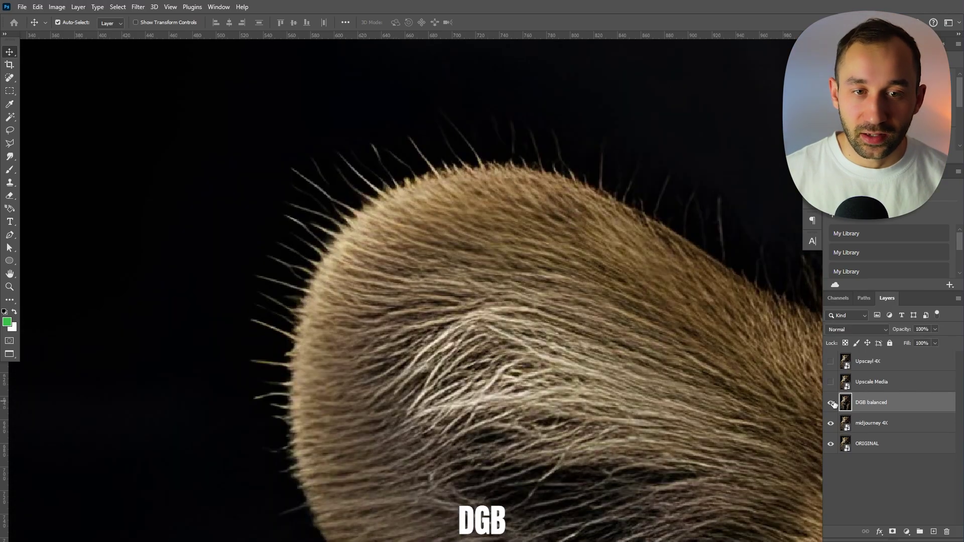
{"action": "left_click", "coordinate": [830, 403]}
{"action": "left_click", "coordinate": [830, 403]}
{"action": "scroll", "coordinate": [610, 342], "scroll_direction": "down", "scroll_amount": 2}
{"action": "scroll", "coordinate": [610, 341], "scroll_direction": "down", "scroll_amount": 1}
{"action": "scroll", "coordinate": [626, 288], "scroll_direction": "up", "scroll_amount": 2}
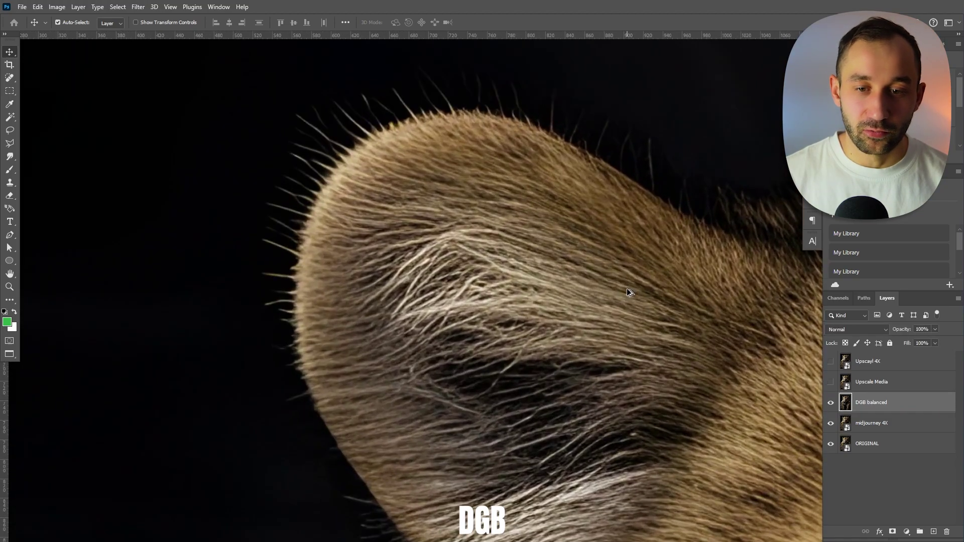
{"action": "left_click_drag", "start_coordinate": [627, 288], "coordinate": [683, 320]}
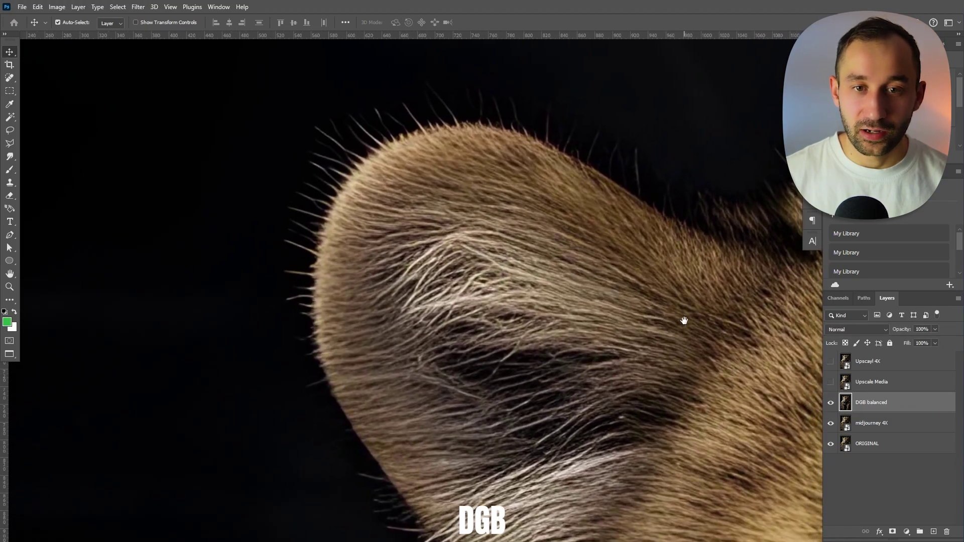
{"action": "left_click", "coordinate": [831, 403]}
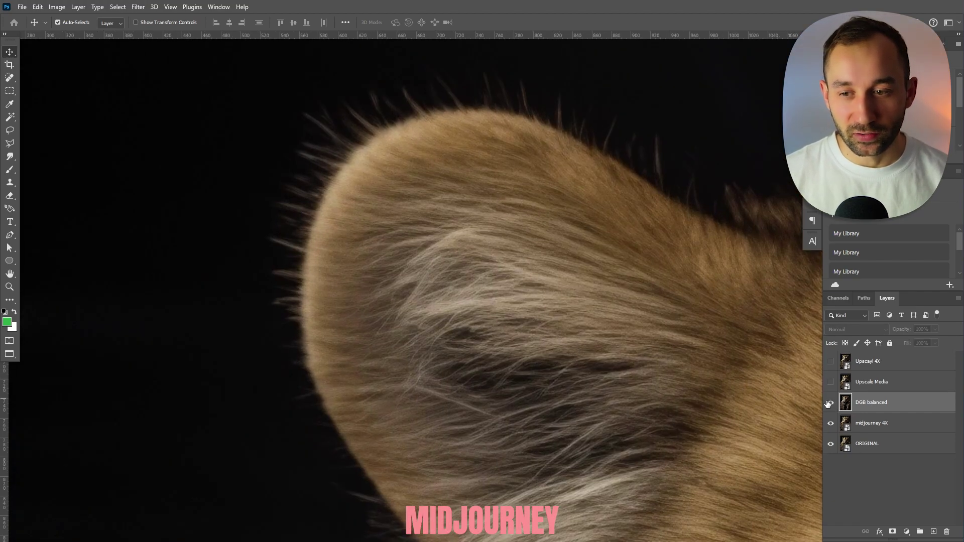
{"action": "left_click", "coordinate": [830, 403]}
Step: Zoom in and compare the DGB balanced fur with the midjourney 4X fur
{"action": "scroll", "coordinate": [536, 342], "scroll_direction": "down", "scroll_amount": 3}
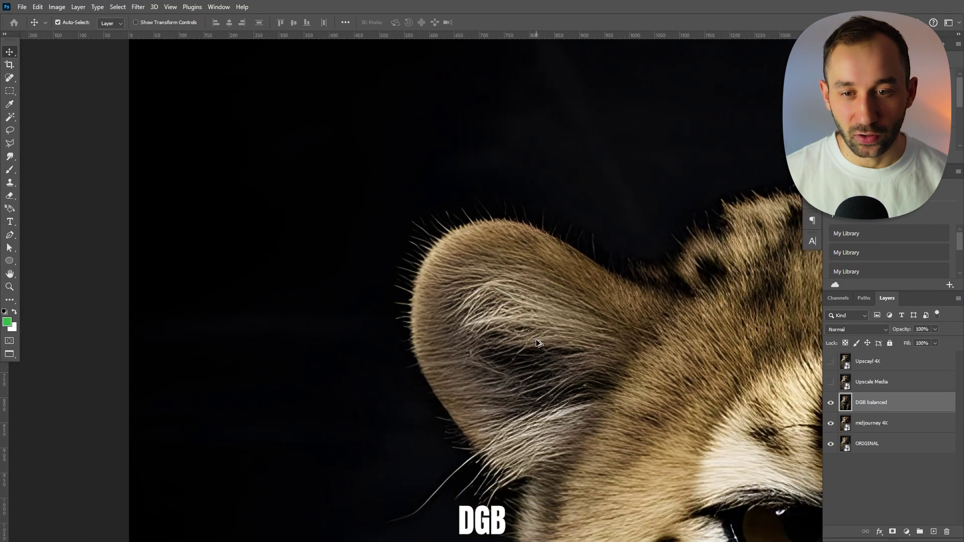
{"action": "scroll", "coordinate": [536, 343], "scroll_direction": "up", "scroll_amount": 4}
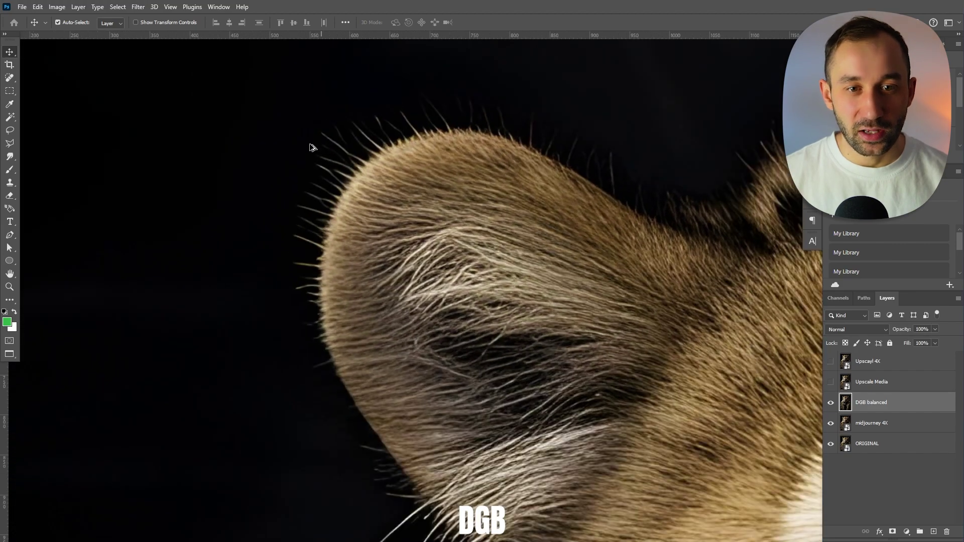
{"action": "scroll", "coordinate": [297, 144], "scroll_direction": "up", "scroll_amount": 1}
{"action": "scroll", "coordinate": [464, 269], "scroll_direction": "up", "scroll_amount": 1}
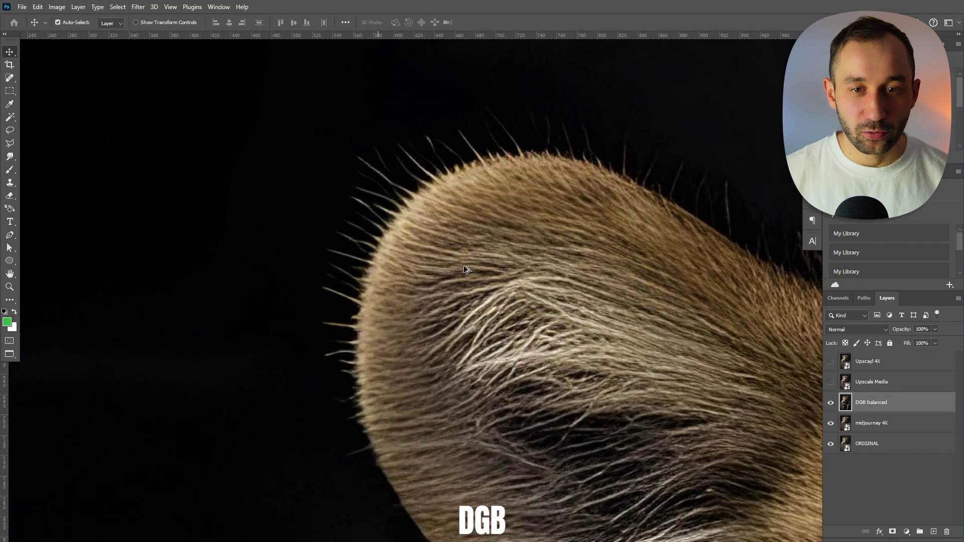
{"action": "left_click", "coordinate": [830, 403]}
{"action": "left_click", "coordinate": [830, 403]}
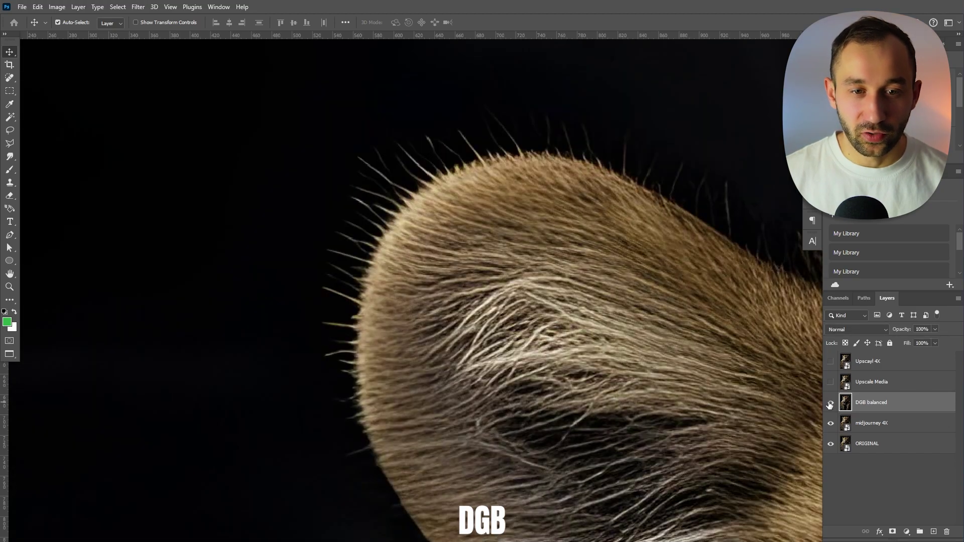
{"action": "left_click", "coordinate": [830, 403]}
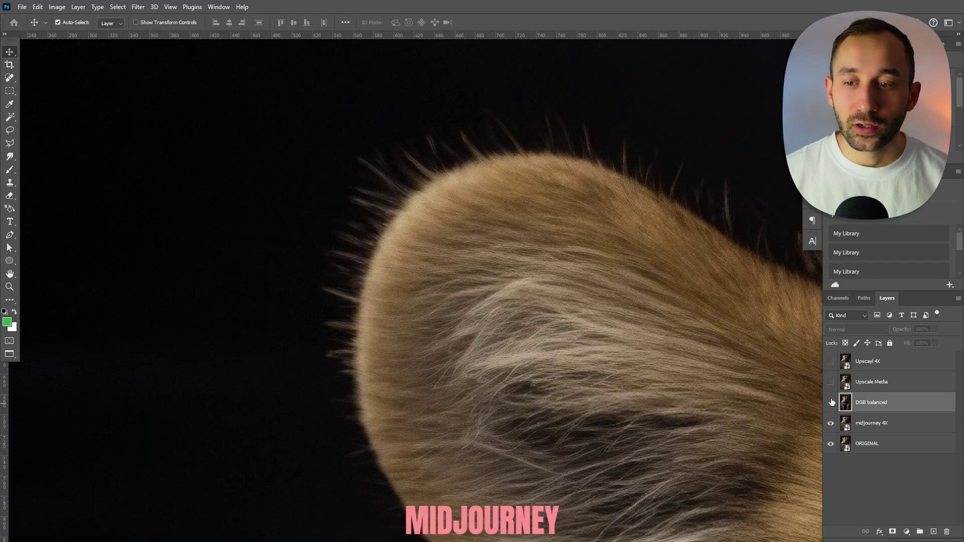
{"action": "left_click", "coordinate": [830, 402]}
Step: Reframe on the ear and compare DGB balanced with midjourney 4X across the whole face
{"action": "scroll", "coordinate": [707, 391], "scroll_direction": "down", "scroll_amount": 3}
{"action": "left_click_drag", "start_coordinate": [708, 391], "coordinate": [511, 321]}
{"action": "scroll", "coordinate": [510, 321], "scroll_direction": "down", "scroll_amount": 5}
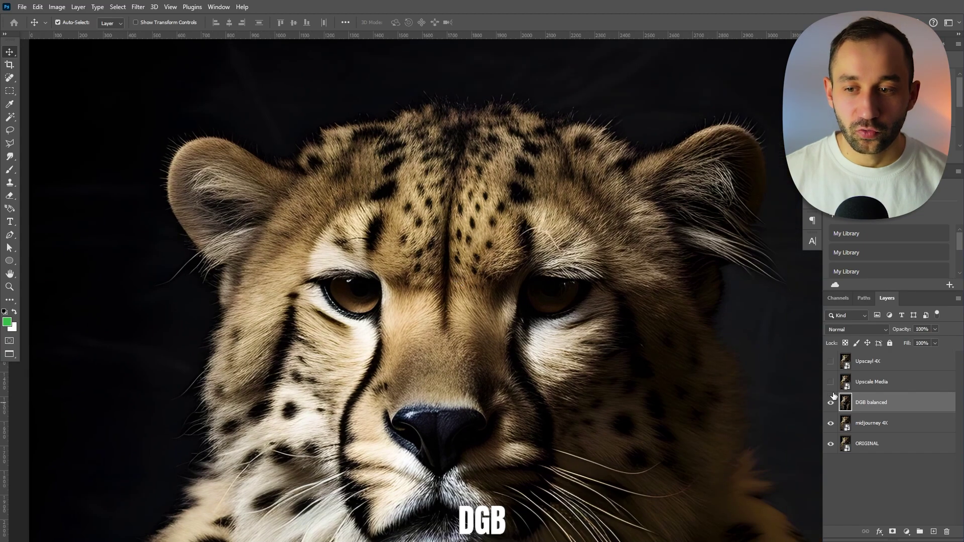
{"action": "left_click", "coordinate": [830, 402]}
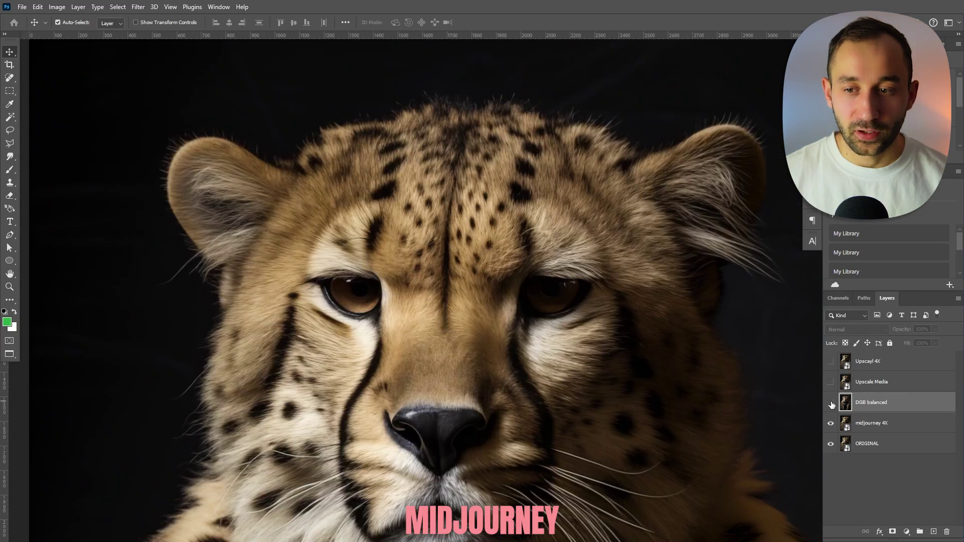
{"action": "left_click", "coordinate": [830, 402]}
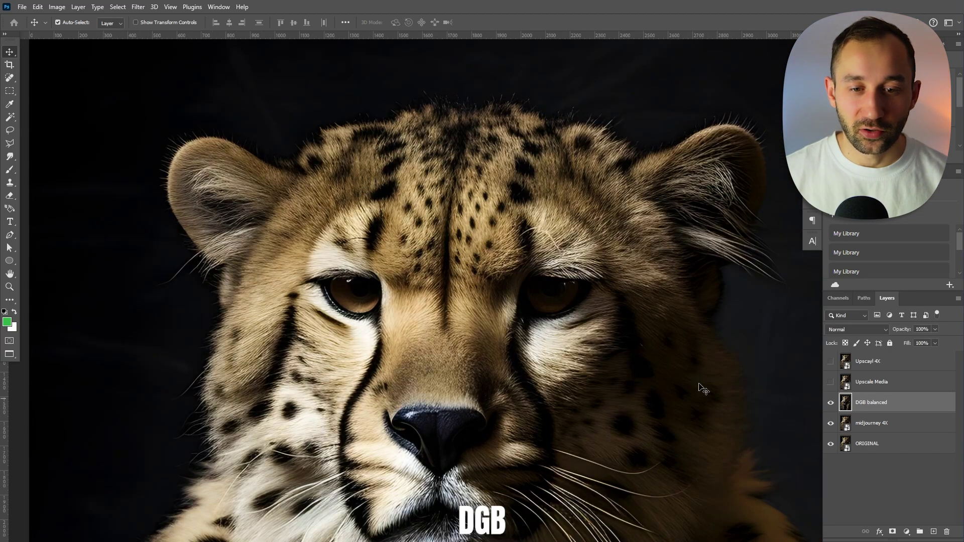
{"action": "scroll", "coordinate": [376, 300], "scroll_direction": "up", "scroll_amount": 6}
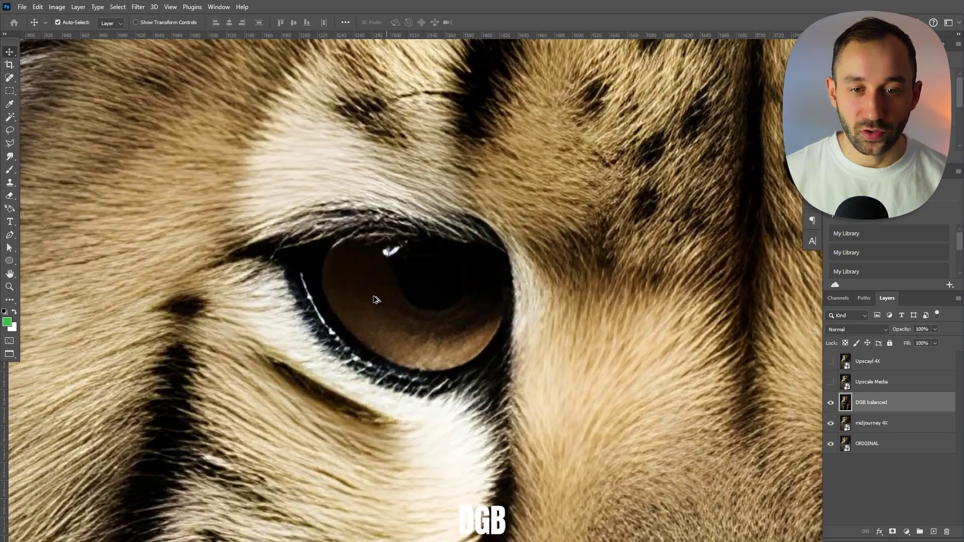
{"action": "scroll", "coordinate": [378, 300], "scroll_direction": "up", "scroll_amount": 2}
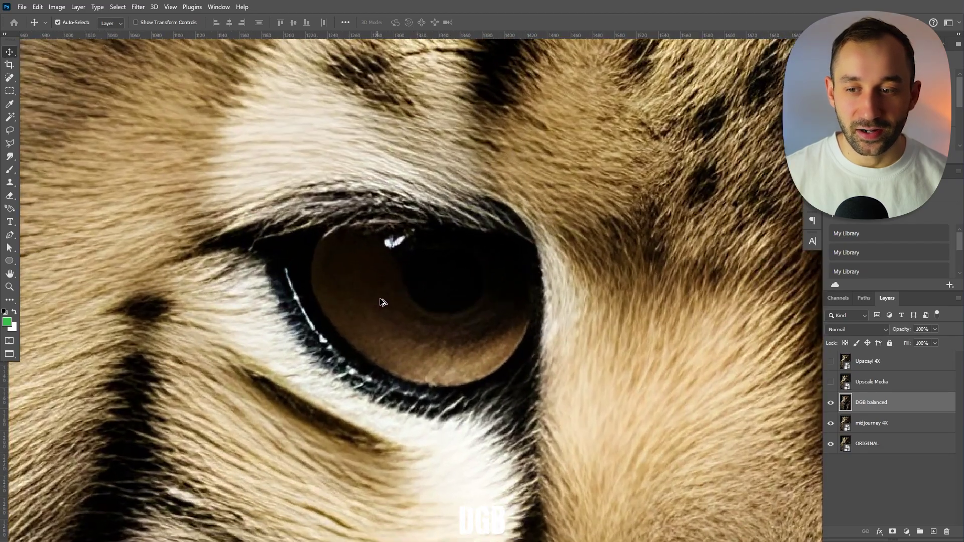
Step: Compare DGB balanced and midjourney 4X eye detail, ending with DGB balanced visible
{"action": "left_click", "coordinate": [831, 402]}
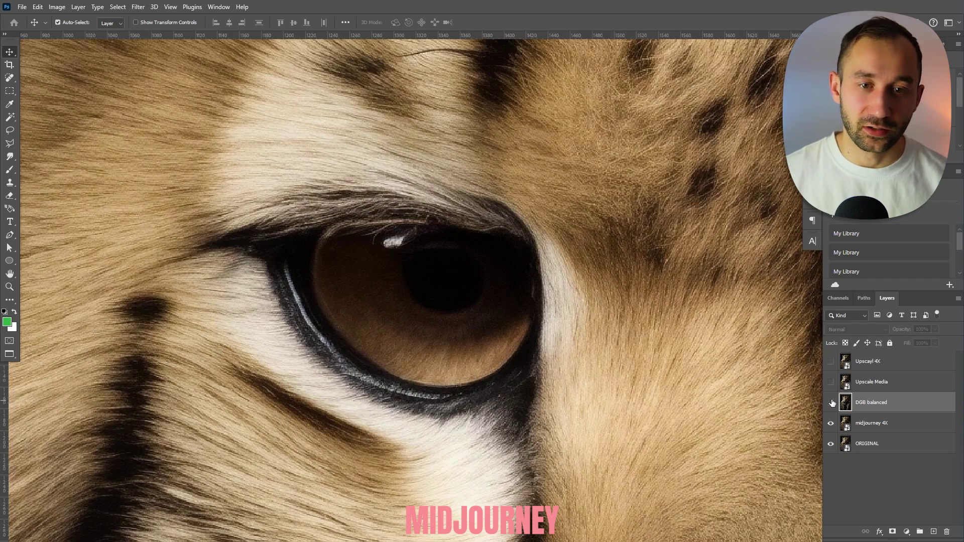
{"action": "left_click", "coordinate": [831, 402]}
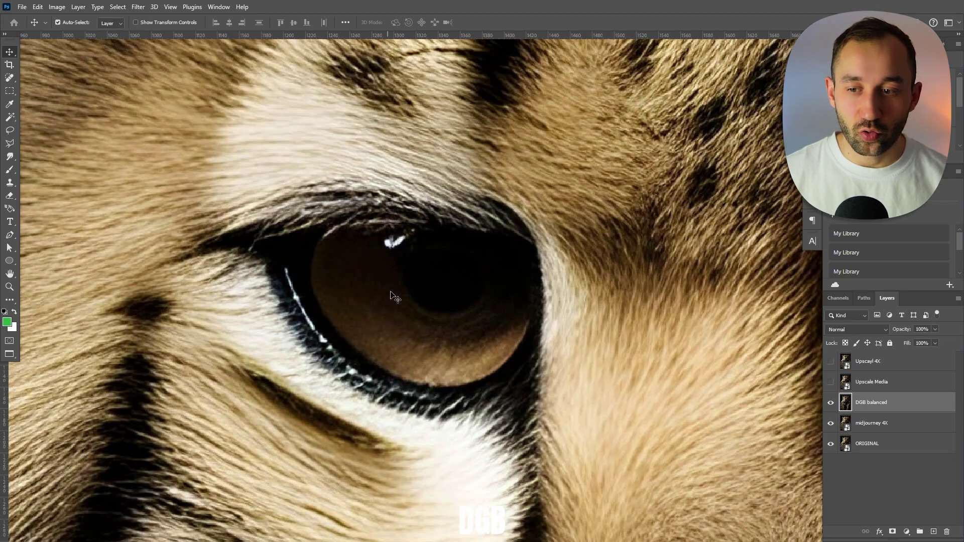
{"action": "scroll", "coordinate": [396, 290], "scroll_direction": "down", "scroll_amount": 1}
{"action": "scroll", "coordinate": [399, 288], "scroll_direction": "down", "scroll_amount": 1}
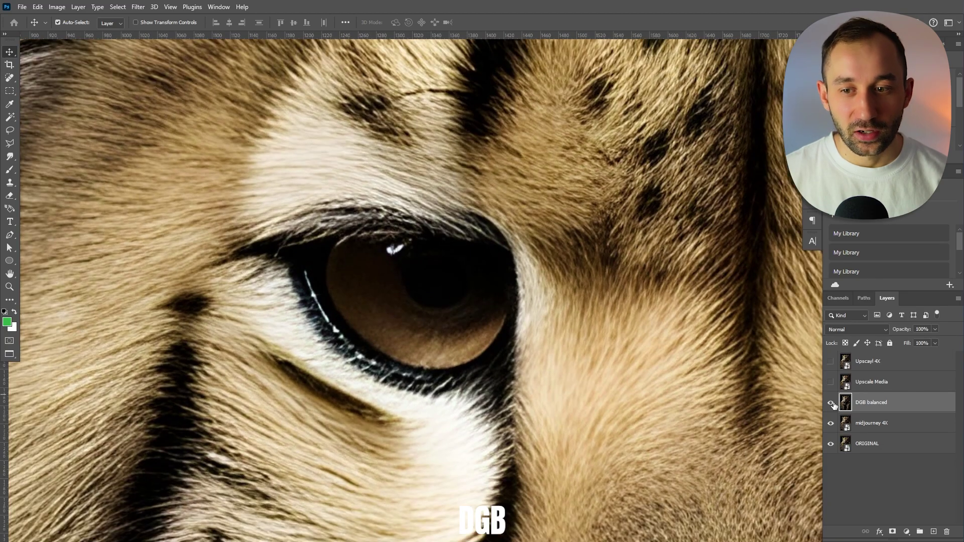
{"action": "left_click", "coordinate": [830, 402]}
{"action": "scroll", "coordinate": [405, 296], "scroll_direction": "down", "scroll_amount": 2}
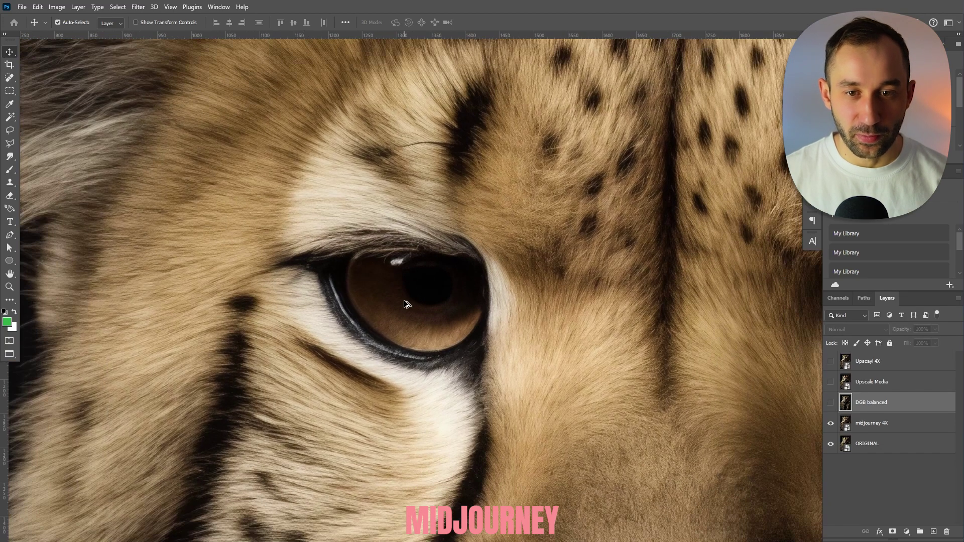
{"action": "scroll", "coordinate": [473, 191], "scroll_direction": "down", "scroll_amount": 1}
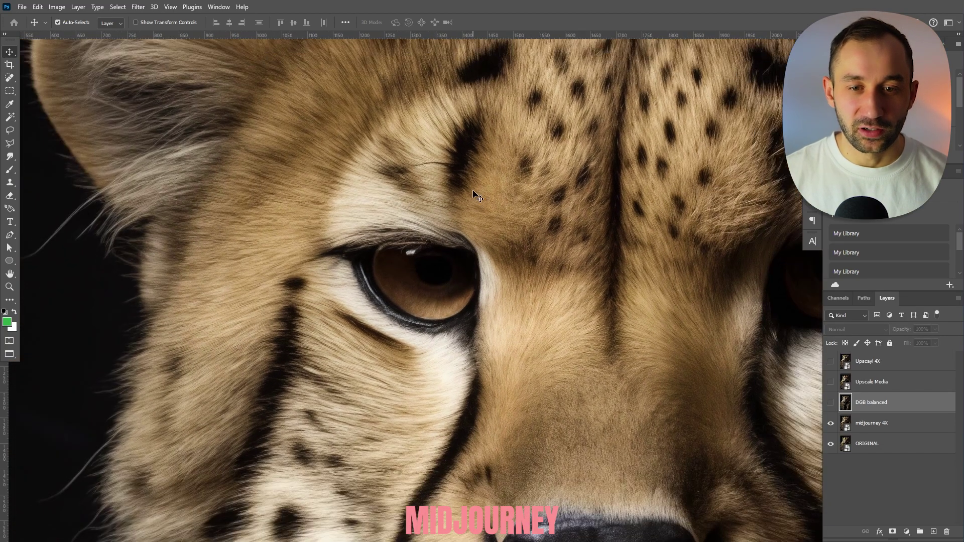
{"action": "left_click_drag", "start_coordinate": [376, 140], "coordinate": [411, 254]}
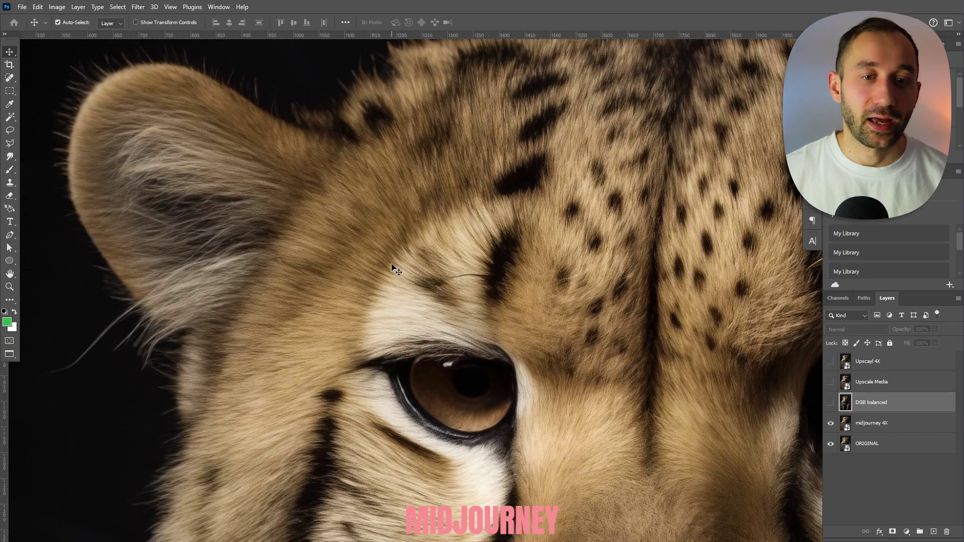
{"action": "left_click", "coordinate": [829, 405]}
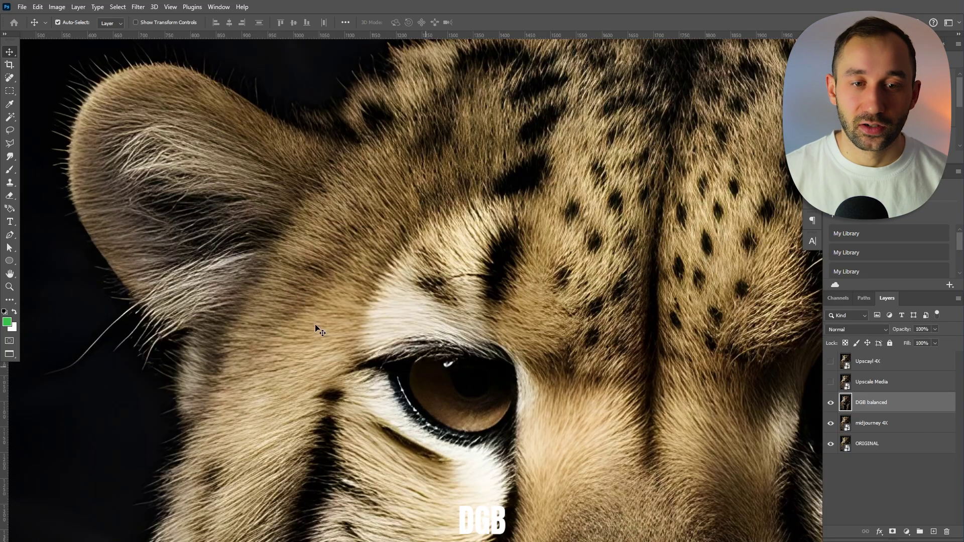
Step: Centre the face, recheck DGB balanced ear fur against midjourney 4X, then activate Upscale Media
{"action": "scroll", "coordinate": [498, 316], "scroll_direction": "down", "scroll_amount": 3}
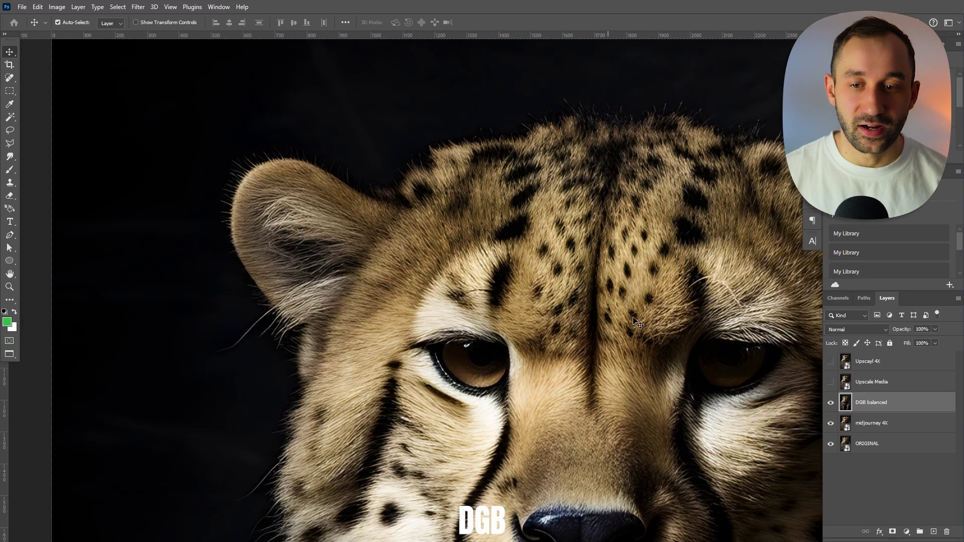
{"action": "left_click_drag", "start_coordinate": [692, 329], "coordinate": [499, 297]}
{"action": "scroll", "coordinate": [521, 274], "scroll_direction": "down", "scroll_amount": 2}
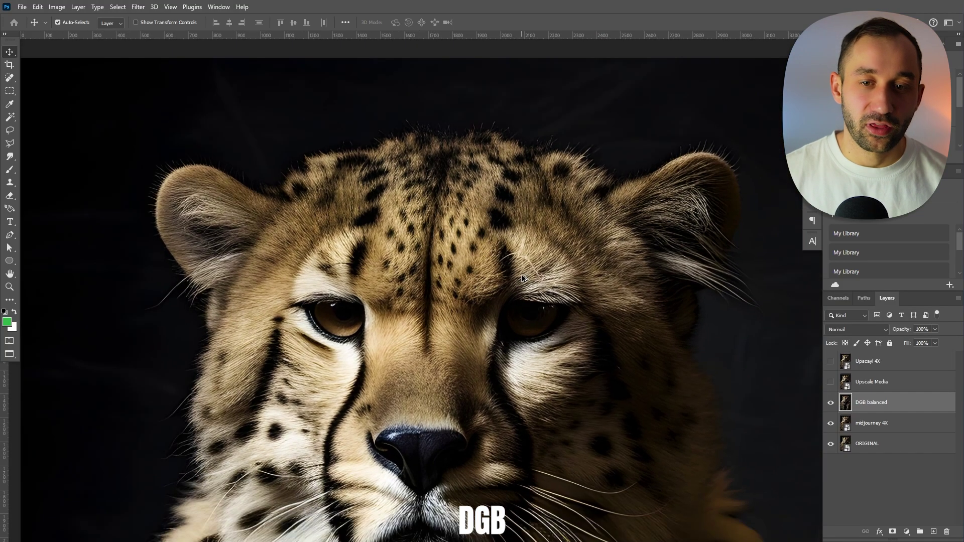
{"action": "scroll", "coordinate": [202, 224], "scroll_direction": "up", "scroll_amount": 5}
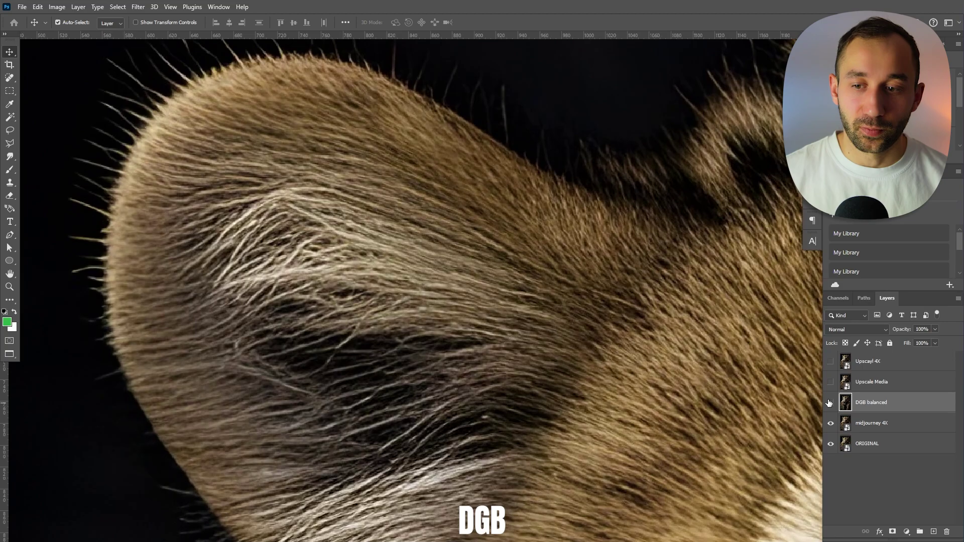
{"action": "left_click", "coordinate": [830, 402]}
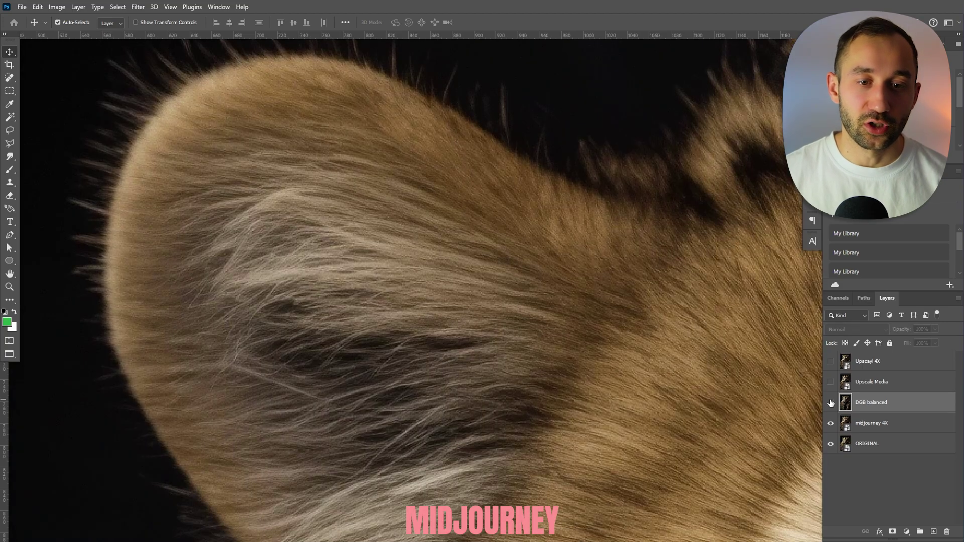
{"action": "left_click", "coordinate": [830, 403]}
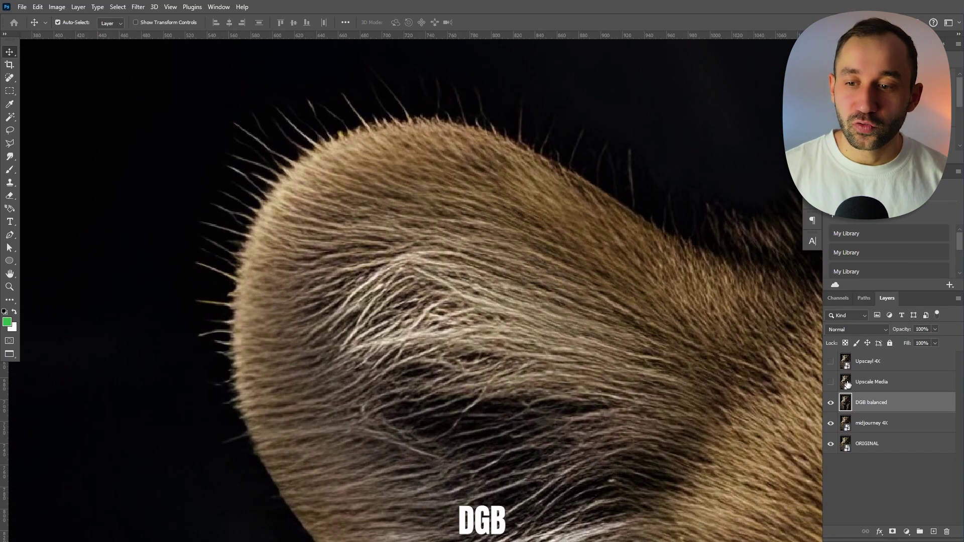
{"action": "left_click", "coordinate": [873, 383]}
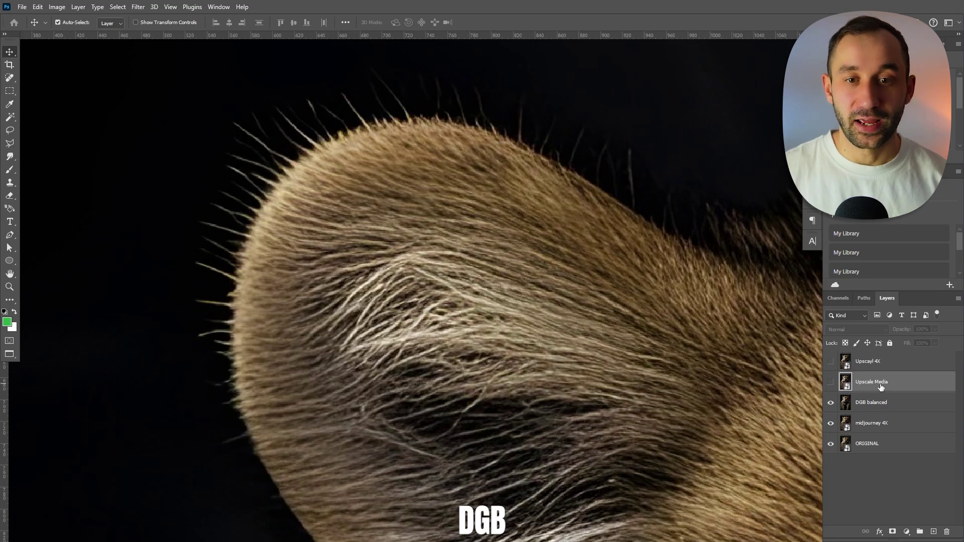
Step: Toggle Upscale Media against DGB balanced on the ear close-up, ending with Upscale Media visible
{"action": "left_click", "coordinate": [830, 383]}
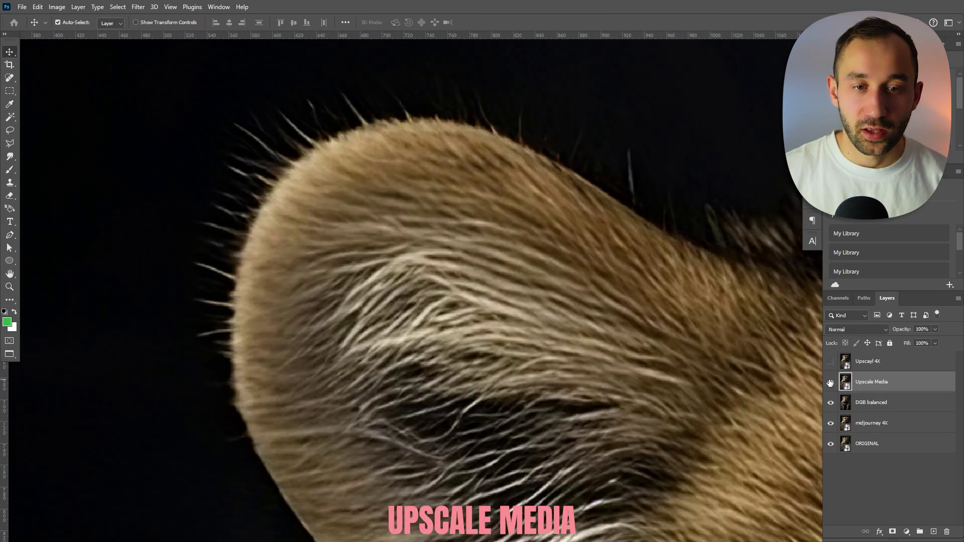
{"action": "left_click", "coordinate": [830, 383]}
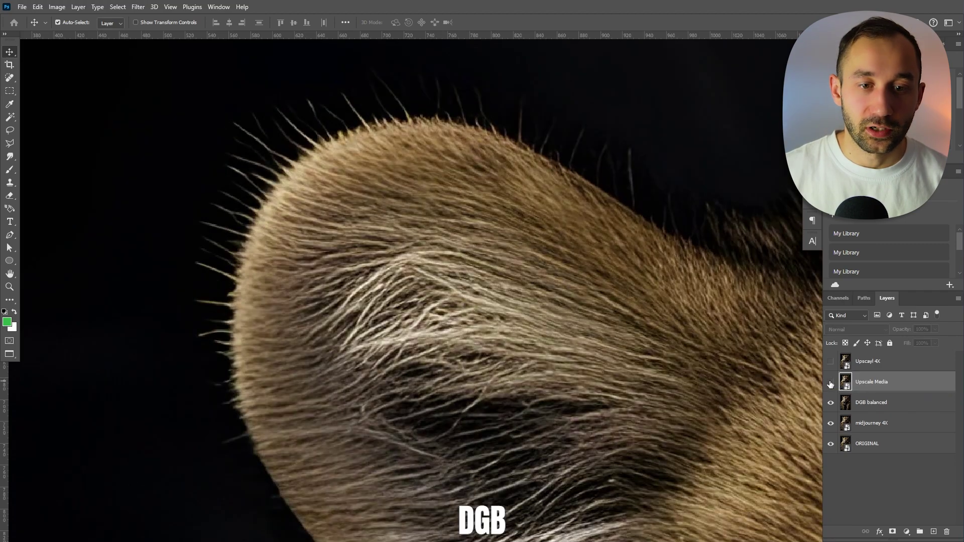
{"action": "left_click", "coordinate": [830, 383]}
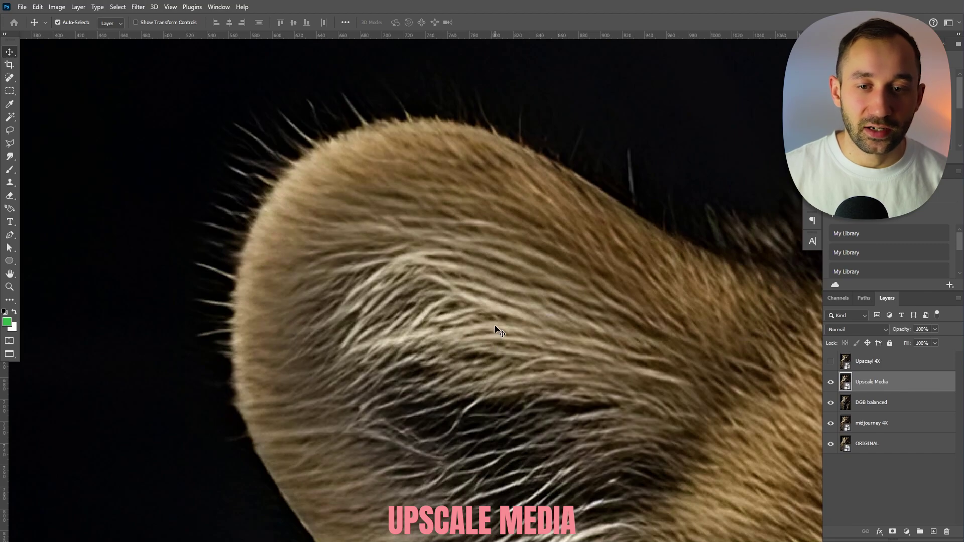
{"action": "left_click", "coordinate": [832, 384]}
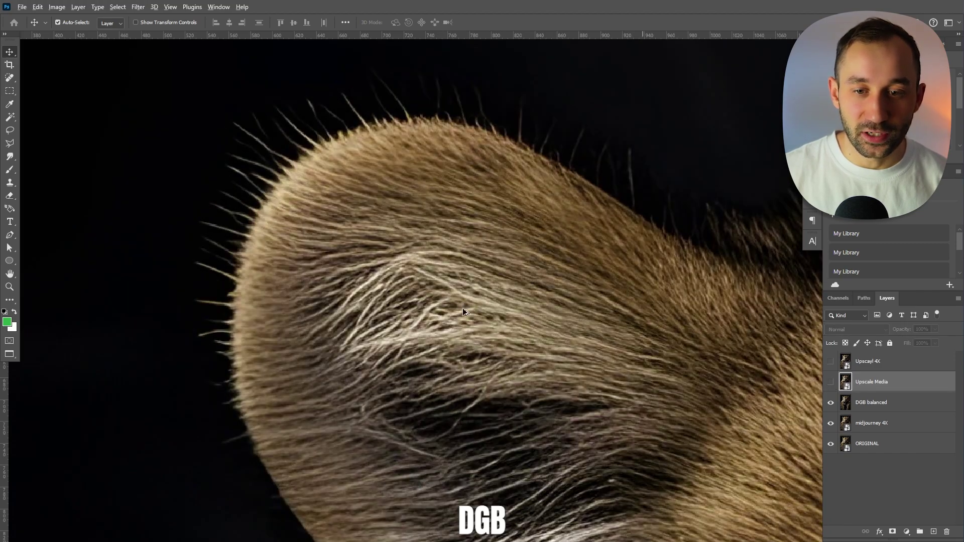
{"action": "key", "text": "ctrl+minus"}
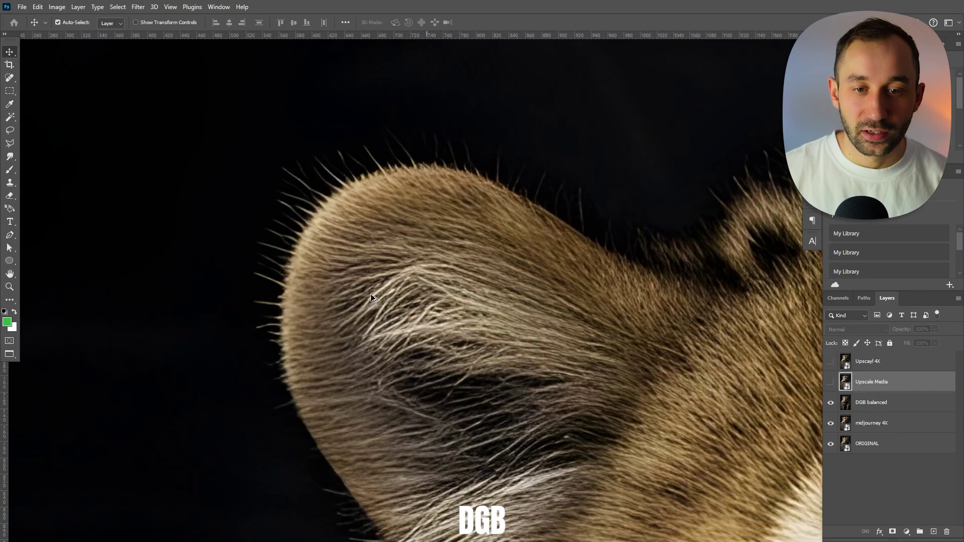
{"action": "left_click", "coordinate": [830, 383]}
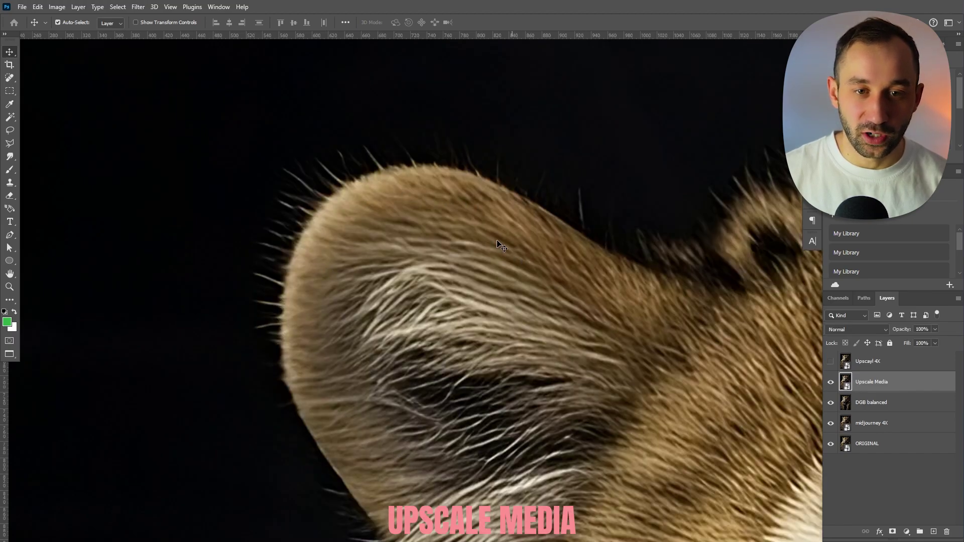
{"action": "key", "text": "ctrl+plus"}
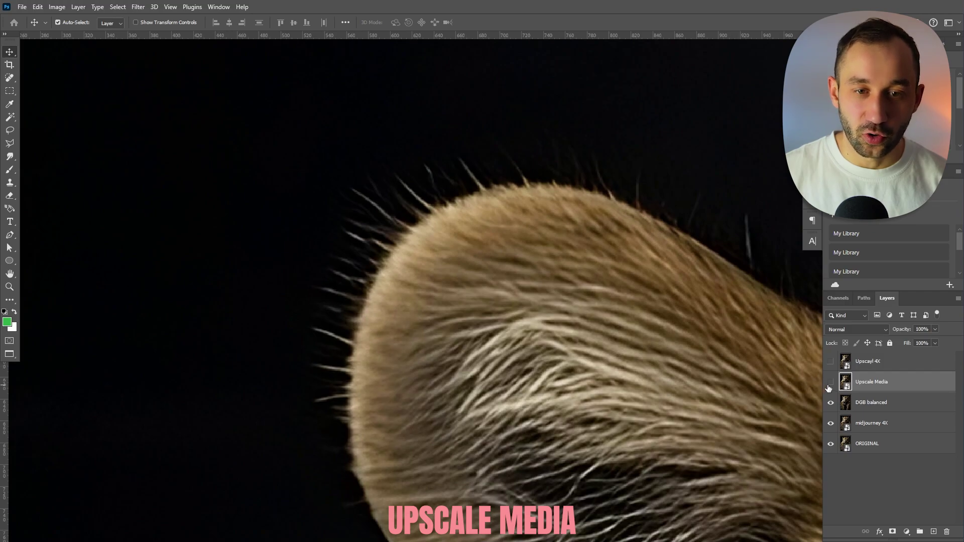
{"action": "left_click", "coordinate": [829, 384]}
{"action": "left_click", "coordinate": [829, 383]}
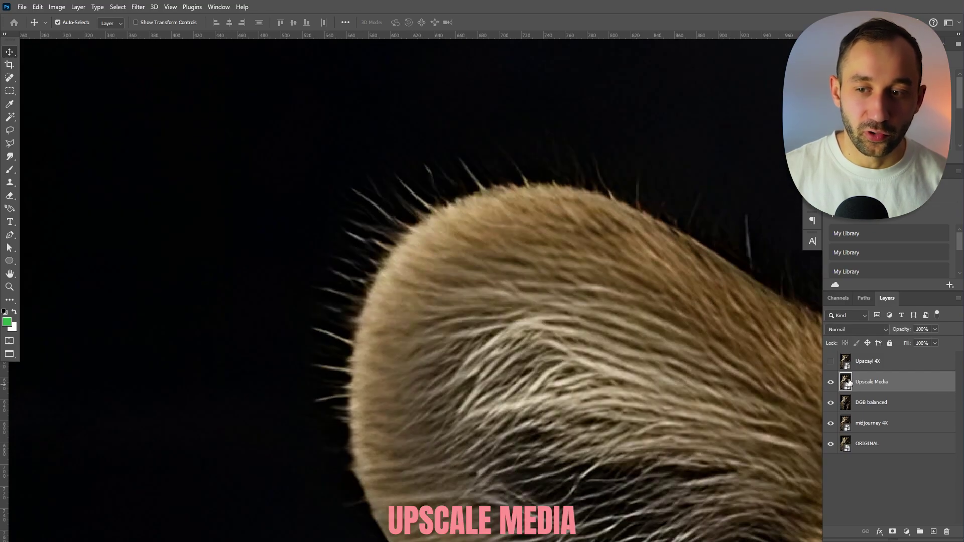
Step: Pan across the ear to the eye, comparing Upscale Media with midjourney 4X
{"action": "left_click_drag", "start_coordinate": [697, 342], "coordinate": [640, 312]}
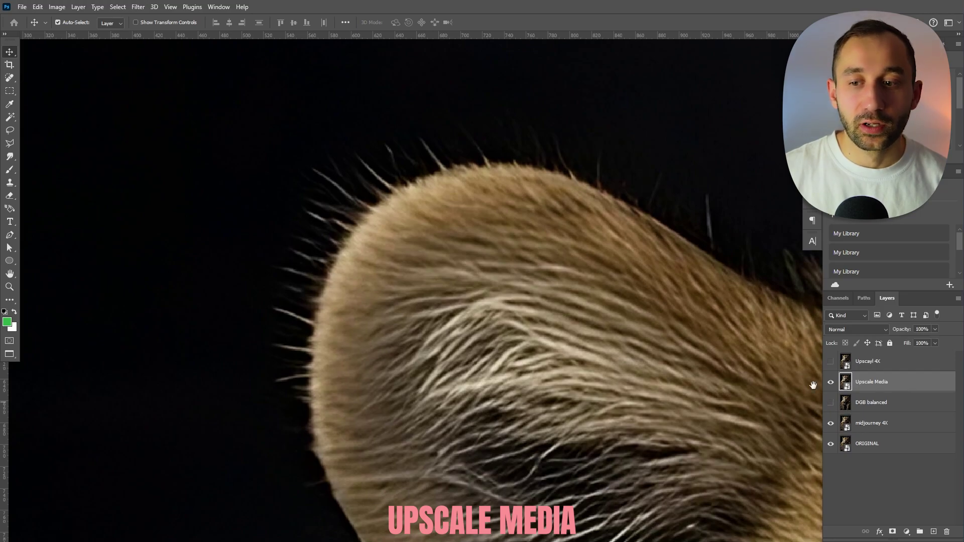
{"action": "left_click_drag", "start_coordinate": [795, 380], "coordinate": [611, 325]}
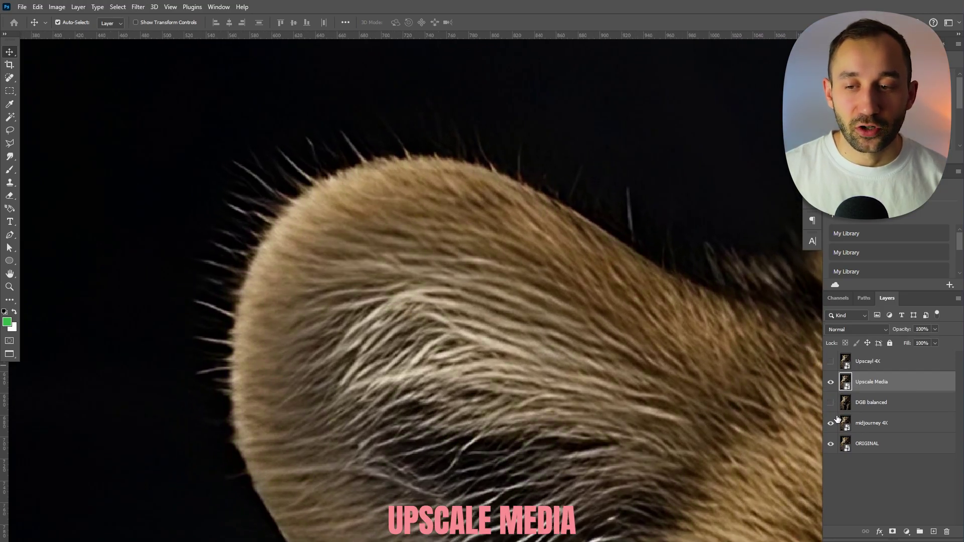
{"action": "left_click", "coordinate": [830, 382]}
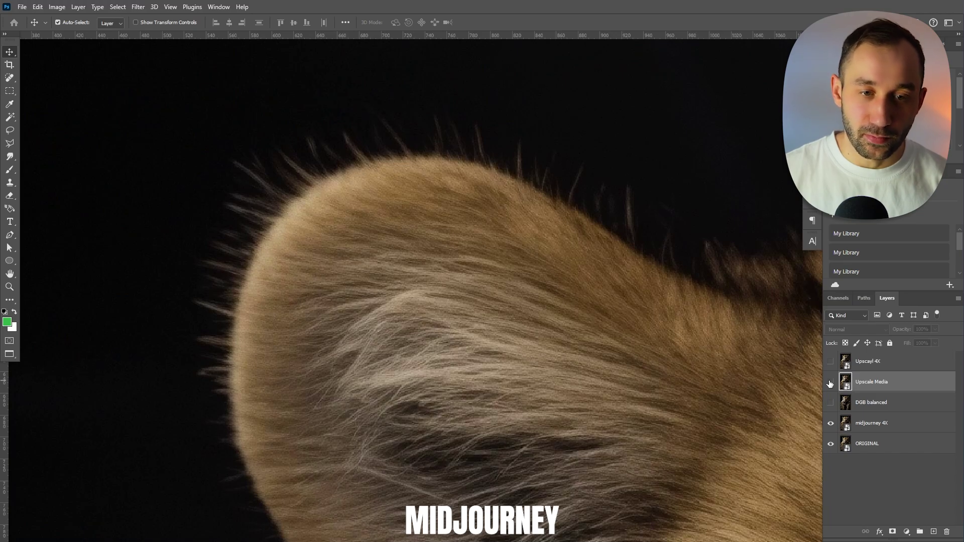
{"action": "left_click", "coordinate": [830, 382]}
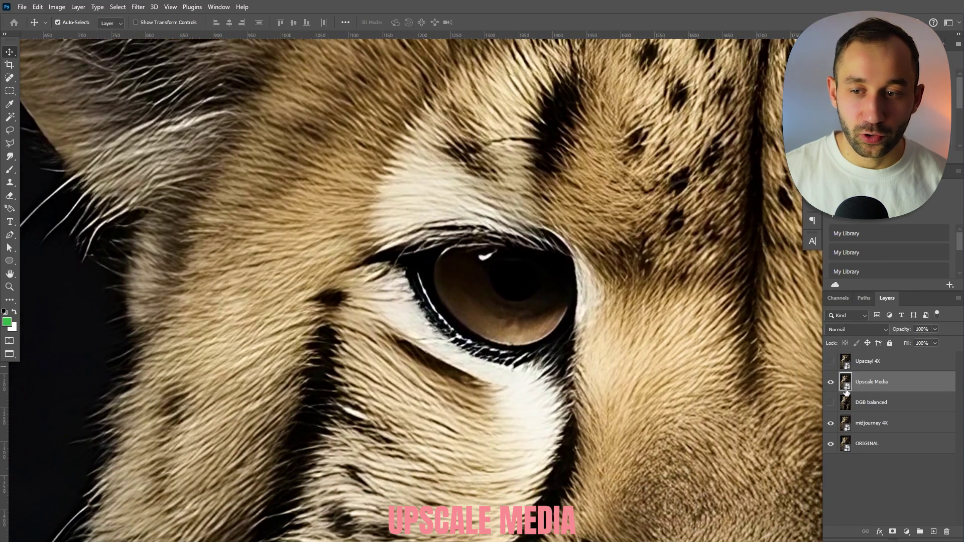
{"action": "left_click_drag", "start_coordinate": [712, 358], "coordinate": [649, 341]}
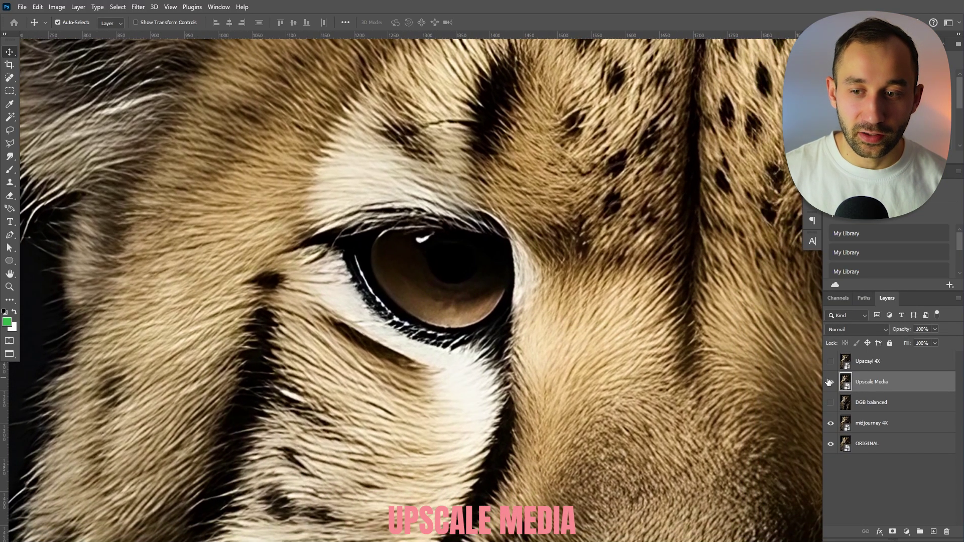
{"action": "left_click", "coordinate": [831, 382]}
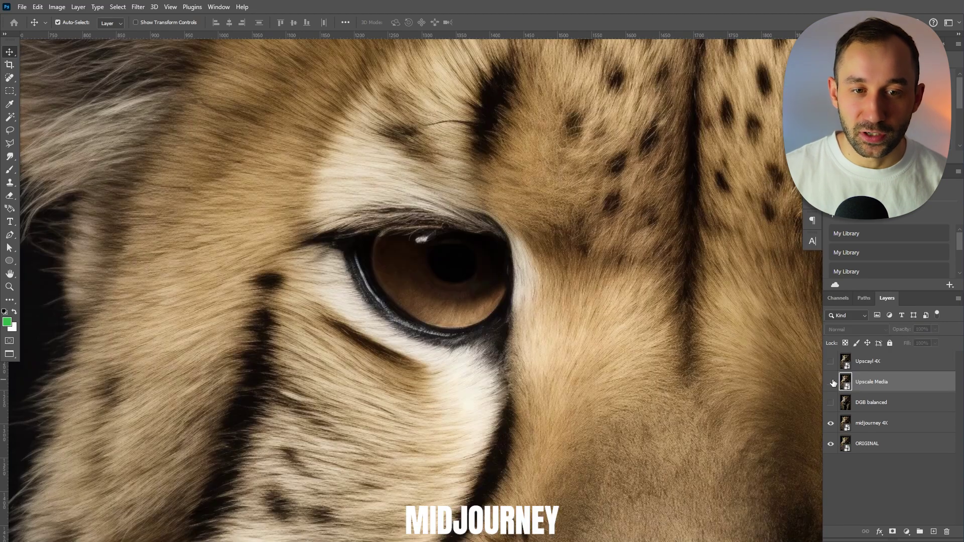
{"action": "left_click", "coordinate": [830, 382]}
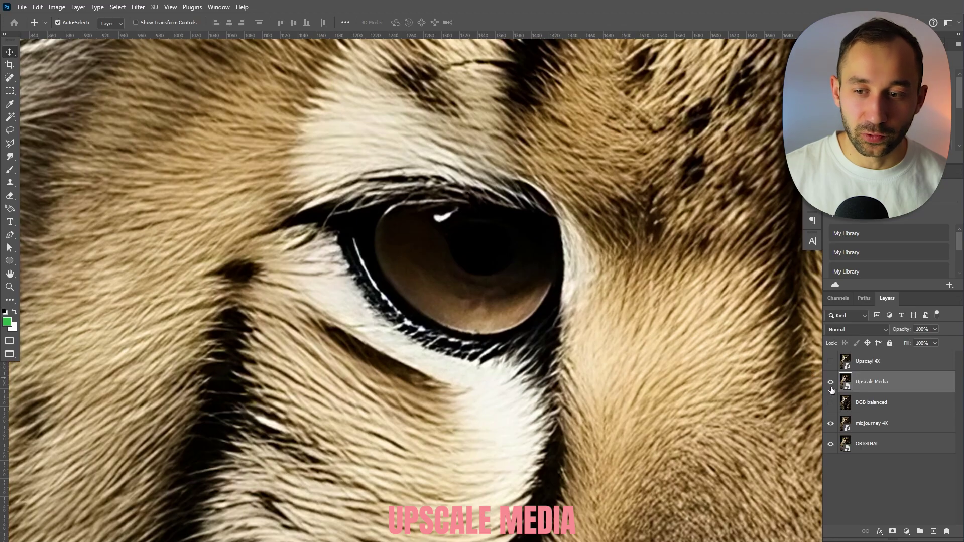
Step: Make DGB balanced visible and toggle Upscale Media against the DGB render
{"action": "left_click", "coordinate": [831, 404]}
{"action": "left_click", "coordinate": [830, 382]}
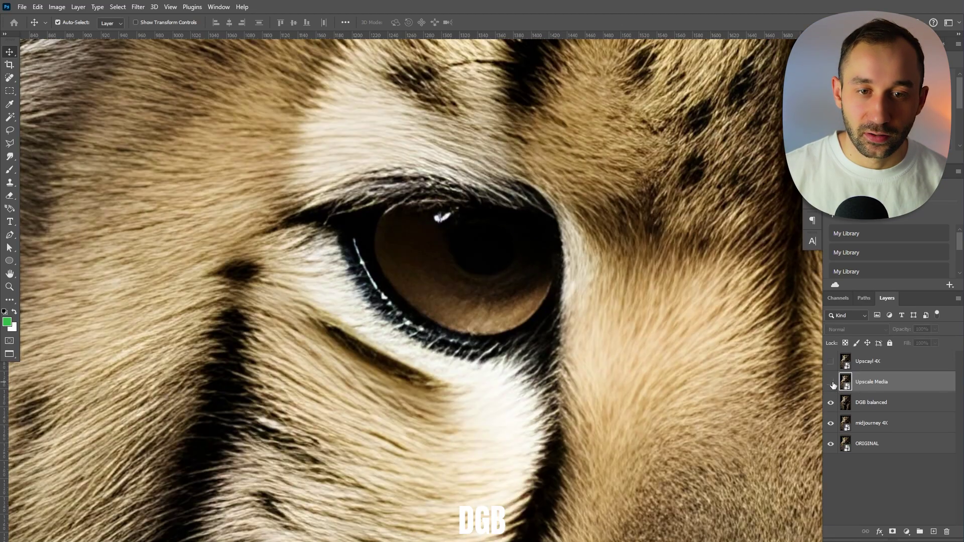
{"action": "left_click", "coordinate": [830, 383]}
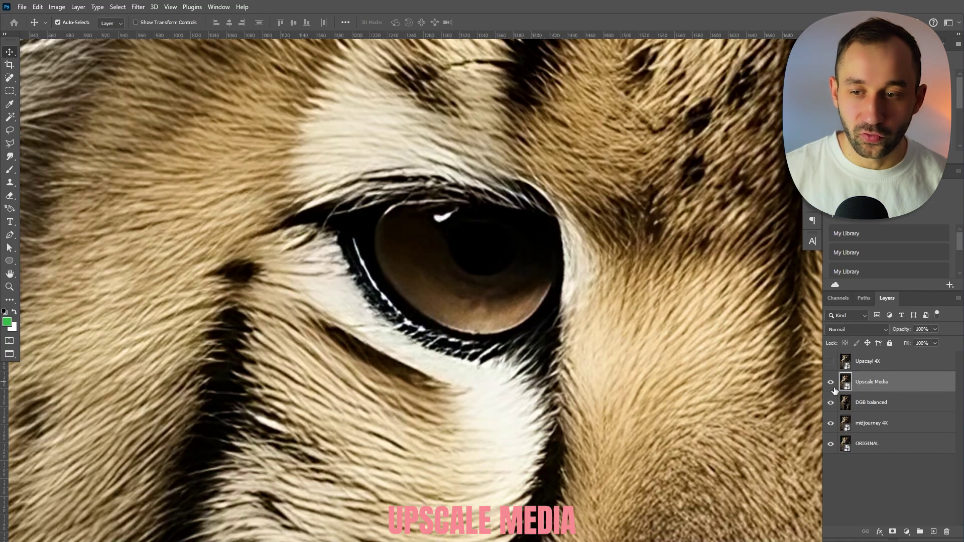
{"action": "left_click", "coordinate": [830, 383]}
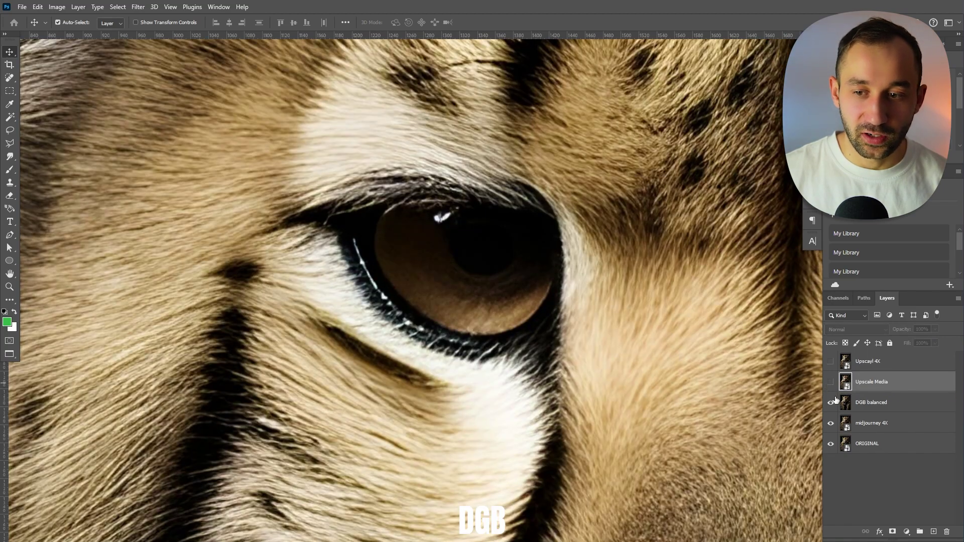
{"action": "left_click", "coordinate": [830, 387]}
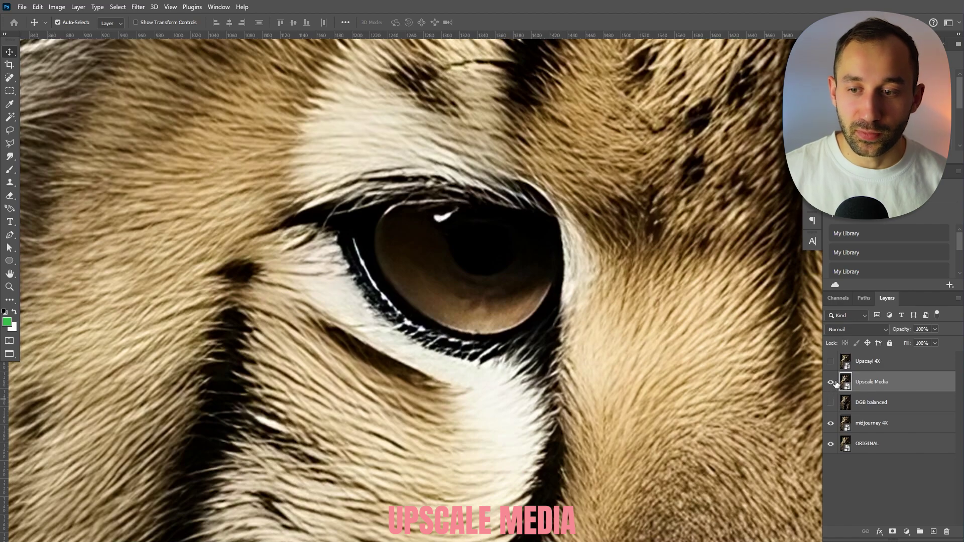
Step: Compare Upscale Media with midjourney 4X again, ending with Upscale Media on
{"action": "left_click", "coordinate": [830, 383]}
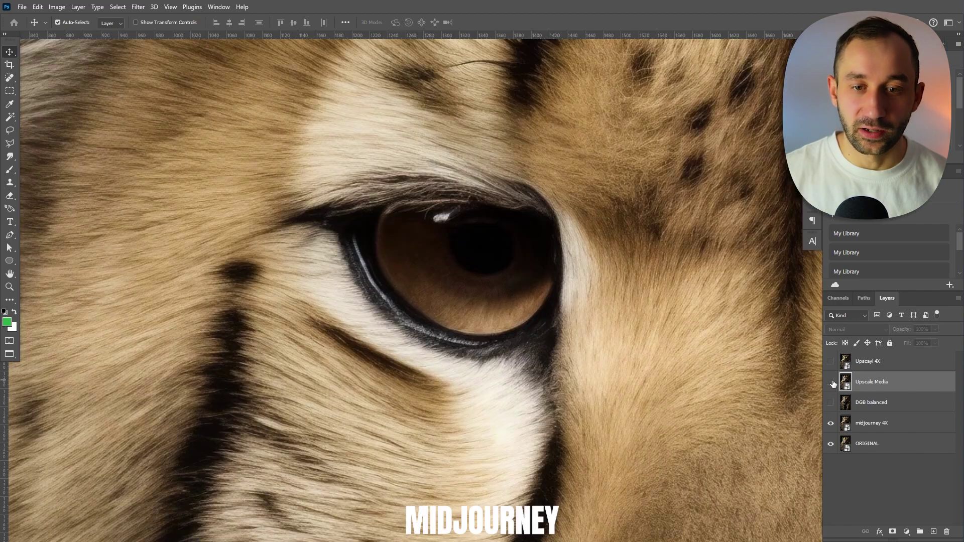
{"action": "left_click", "coordinate": [831, 383]}
{"action": "left_click", "coordinate": [831, 383]}
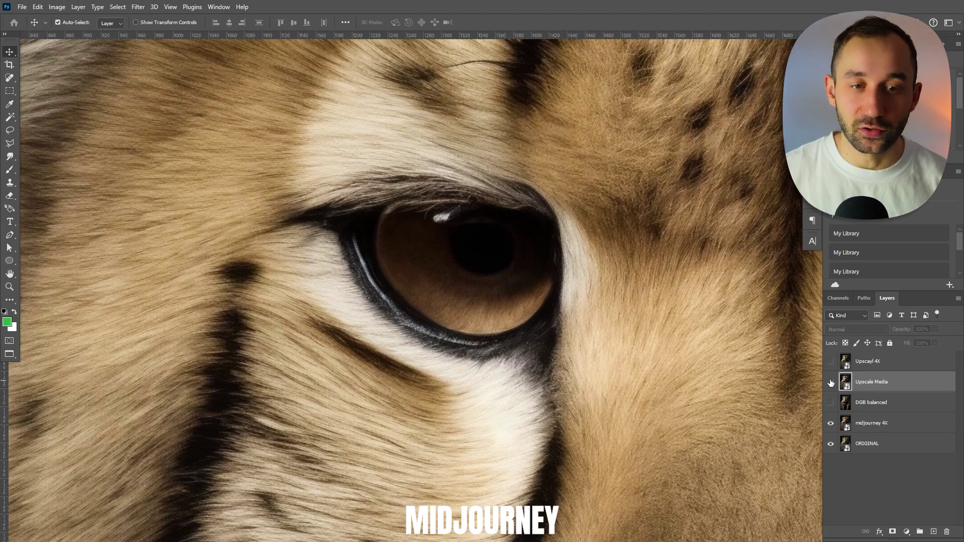
{"action": "left_click", "coordinate": [831, 383]}
{"action": "scroll", "coordinate": [434, 266], "scroll_direction": "down", "scroll_amount": 1}
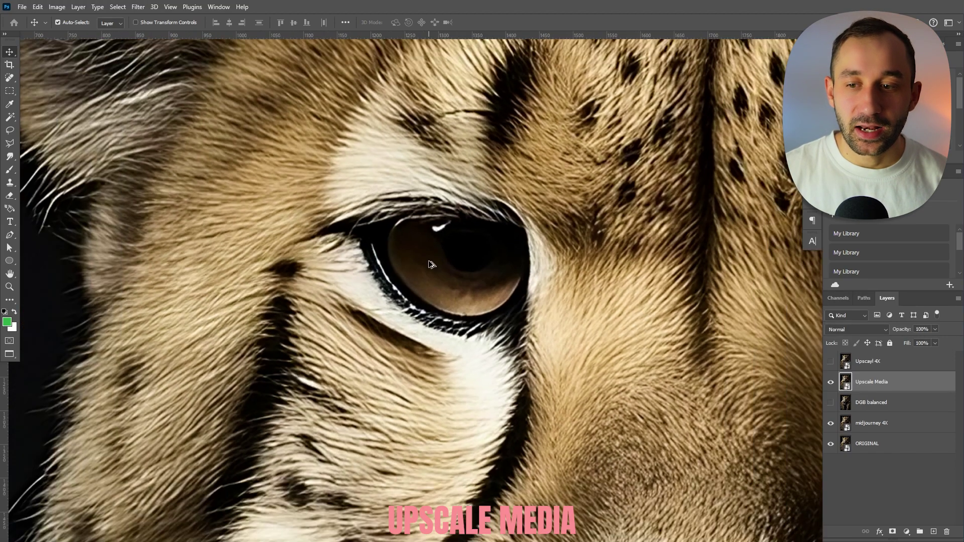
Step: Activate the Upscayl 4X layer and frame the edge of the cheetah's ear
{"action": "scroll", "coordinate": [396, 222], "scroll_direction": "up", "scroll_amount": 3}
{"action": "scroll", "coordinate": [332, 185], "scroll_direction": "up", "scroll_amount": 1}
{"action": "scroll", "coordinate": [271, 177], "scroll_direction": "up", "scroll_amount": 1}
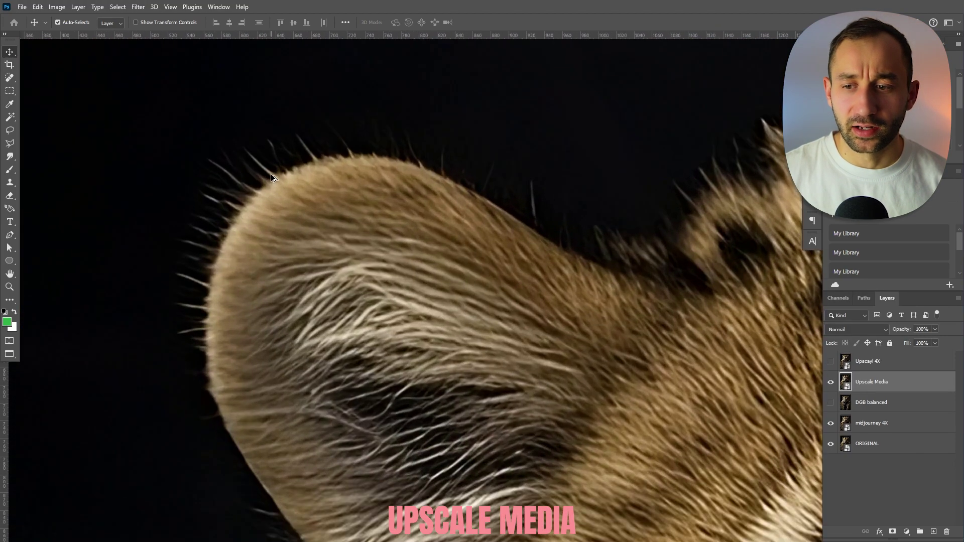
{"action": "left_click", "coordinate": [866, 365]}
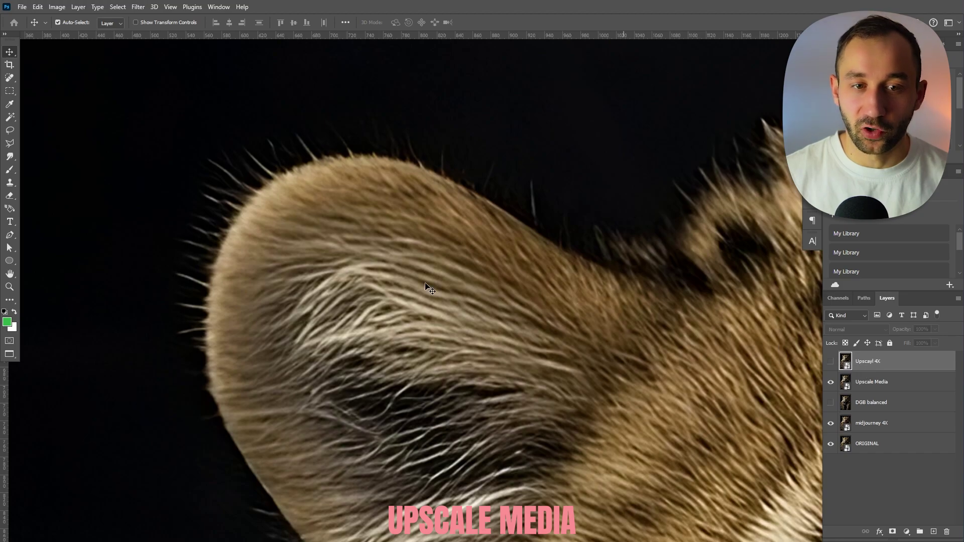
{"action": "scroll", "coordinate": [196, 214], "scroll_direction": "up", "scroll_amount": 2}
{"action": "left_click_drag", "start_coordinate": [339, 215], "coordinate": [383, 217]}
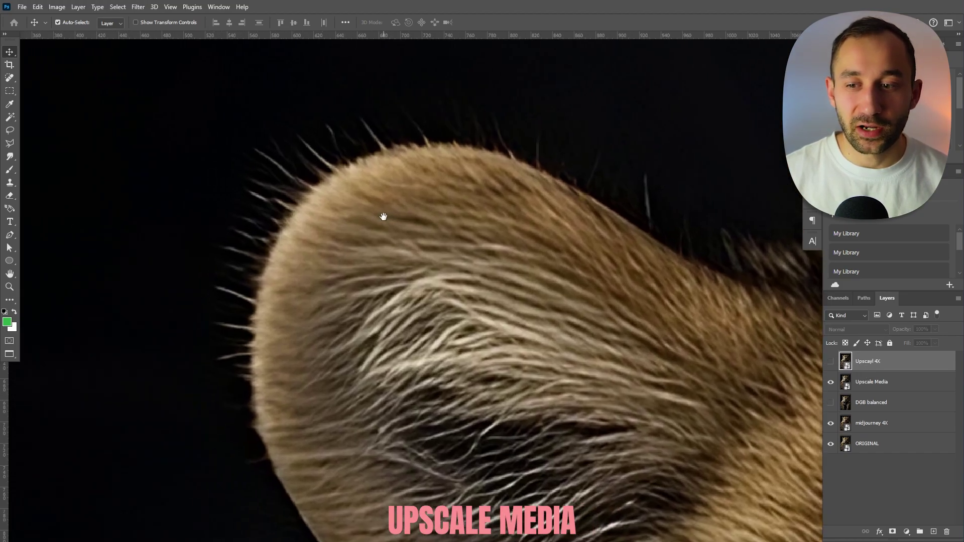
Step: Toggle Upscayl 4X against Upscale Media on the ear, ending with Upscayl 4X visible
{"action": "left_click", "coordinate": [829, 362]}
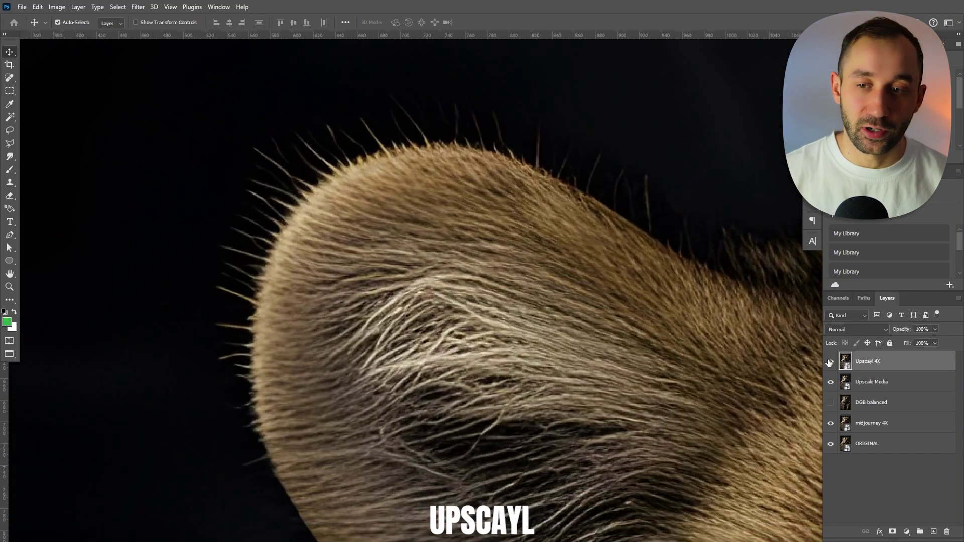
{"action": "left_click", "coordinate": [830, 362]}
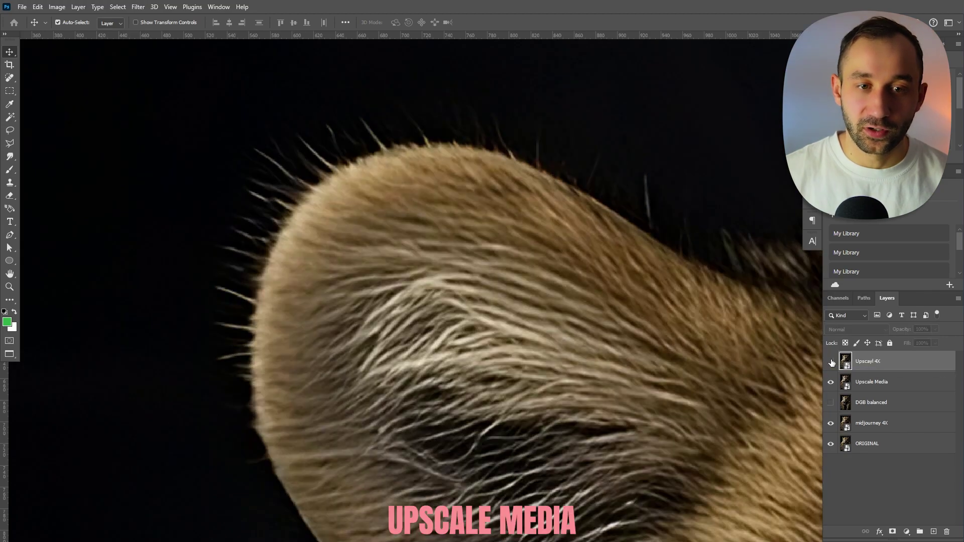
{"action": "left_click", "coordinate": [831, 362]}
{"action": "left_click", "coordinate": [830, 362]}
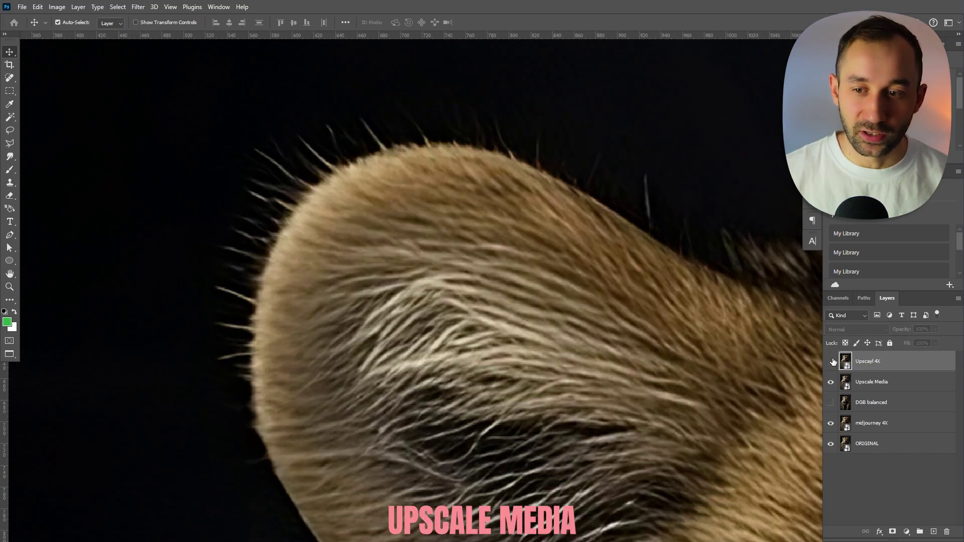
{"action": "left_click", "coordinate": [831, 361]}
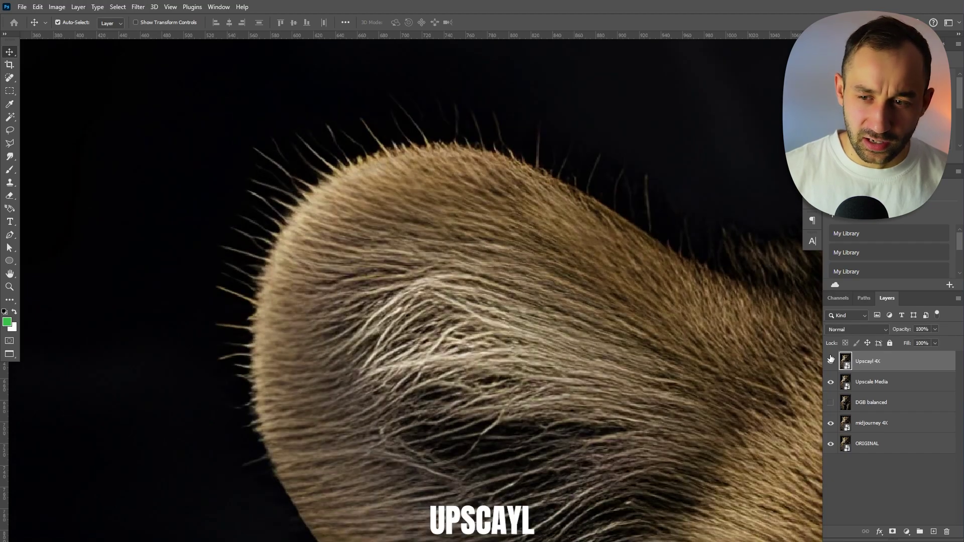
{"action": "scroll", "coordinate": [708, 342], "scroll_direction": "down", "scroll_amount": 3}
{"action": "scroll", "coordinate": [525, 308], "scroll_direction": "up", "scroll_amount": 3}
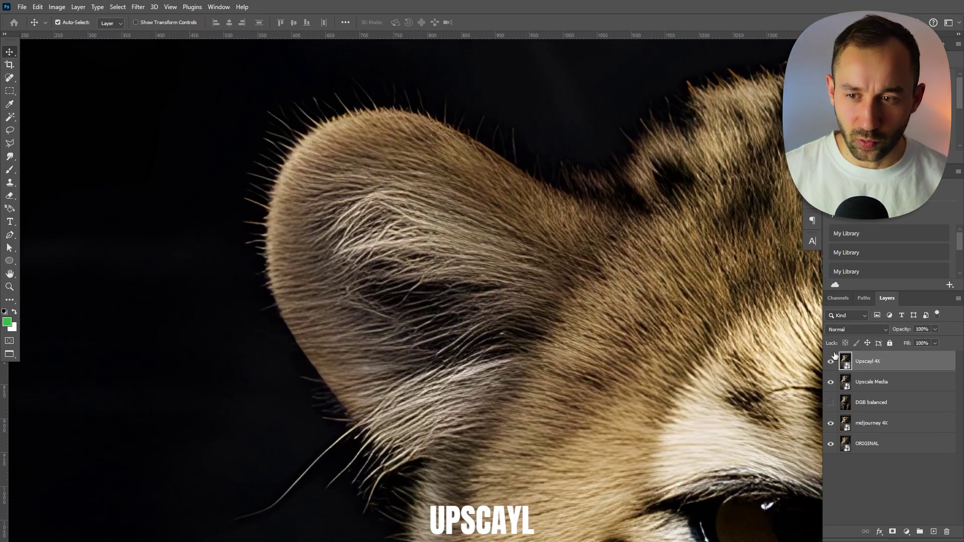
{"action": "left_click", "coordinate": [830, 360]}
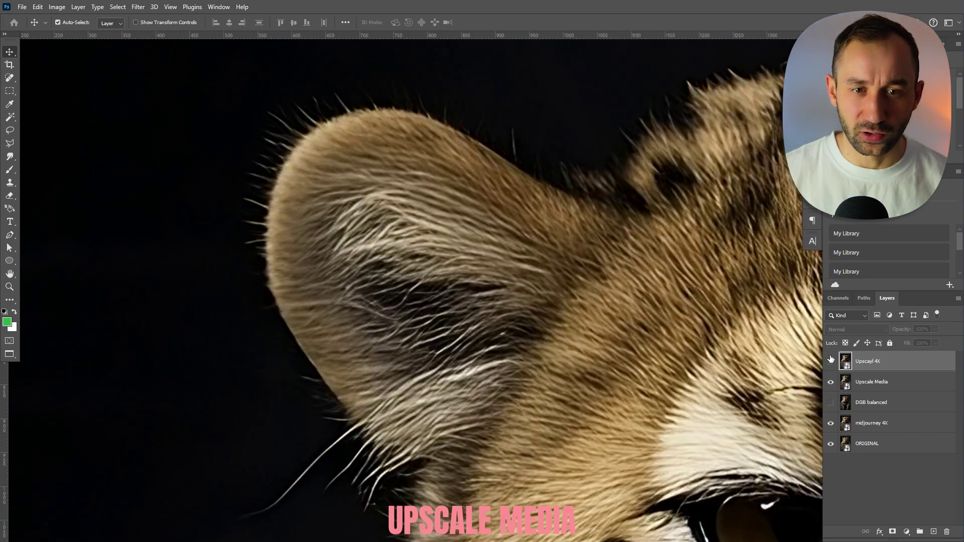
{"action": "left_click", "coordinate": [830, 361]}
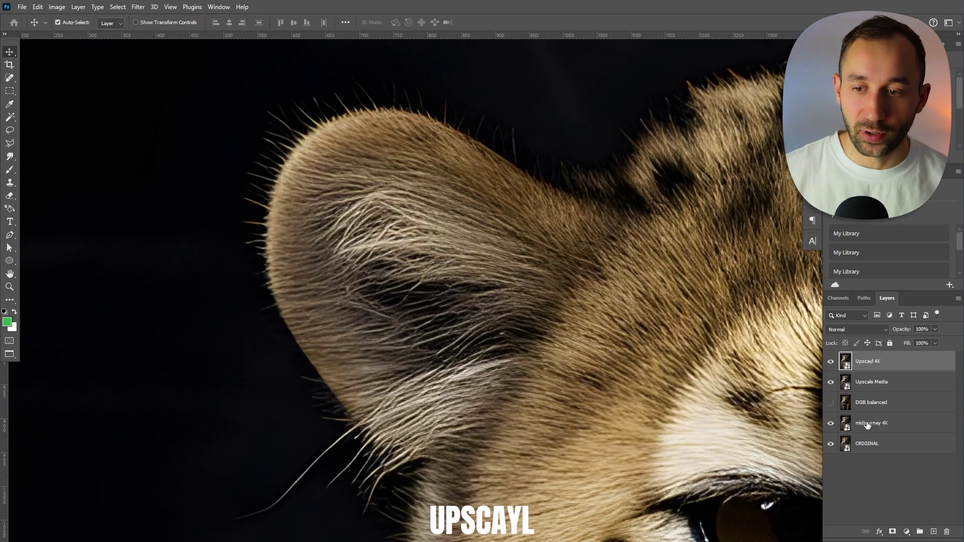
Step: Hide Upscale Media and compare the Upscayl 4X ear with midjourney 4X
{"action": "left_click", "coordinate": [831, 384]}
{"action": "scroll", "coordinate": [271, 93], "scroll_direction": "up", "scroll_amount": 3}
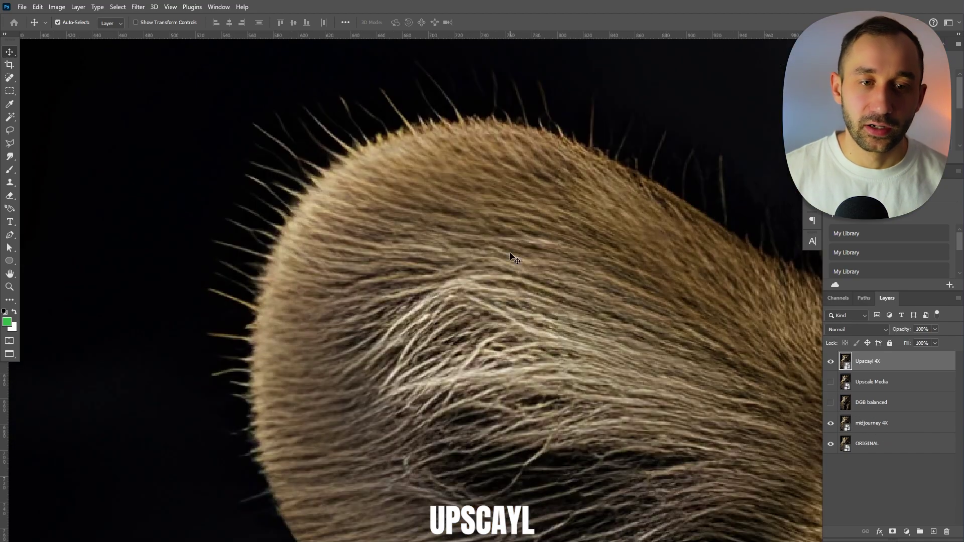
{"action": "left_click", "coordinate": [831, 361]}
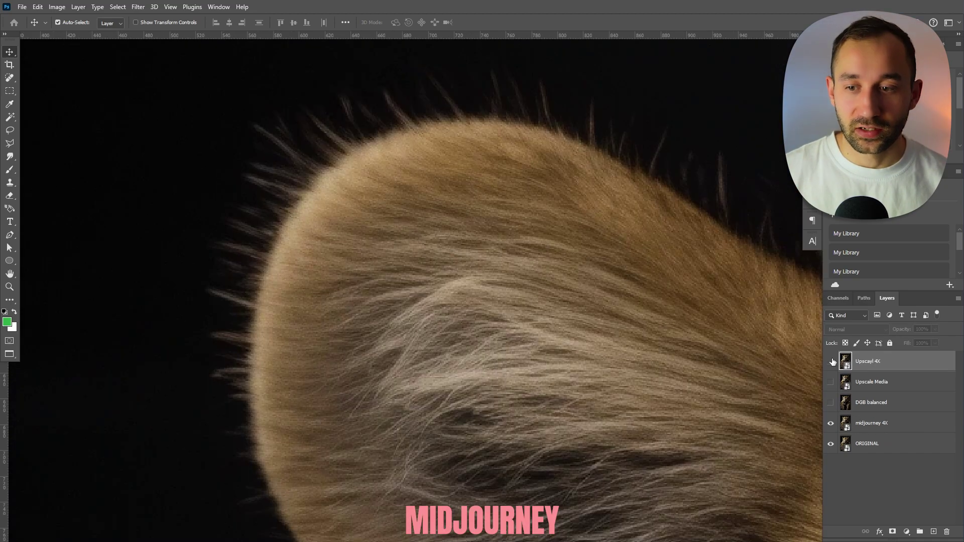
{"action": "scroll", "coordinate": [559, 331], "scroll_direction": "down", "scroll_amount": 3}
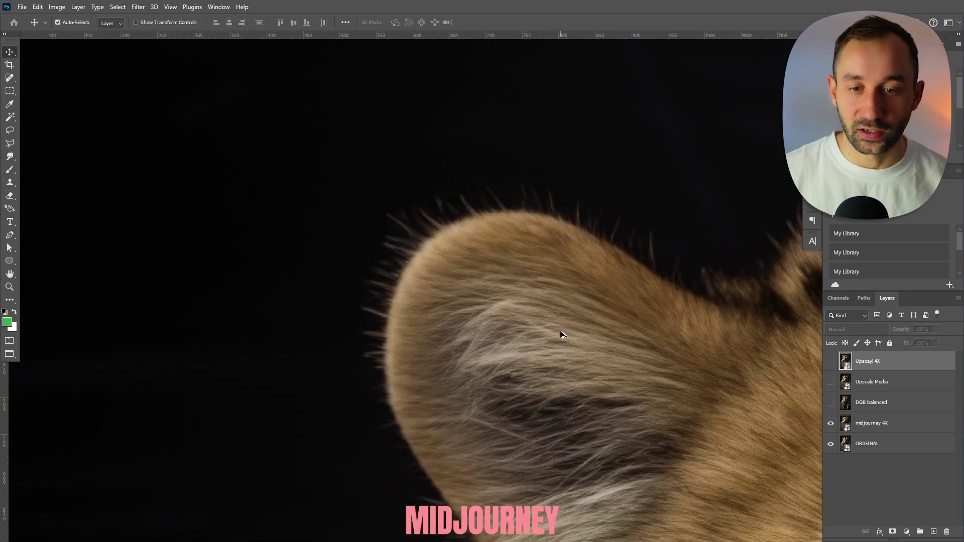
{"action": "left_click", "coordinate": [830, 362]}
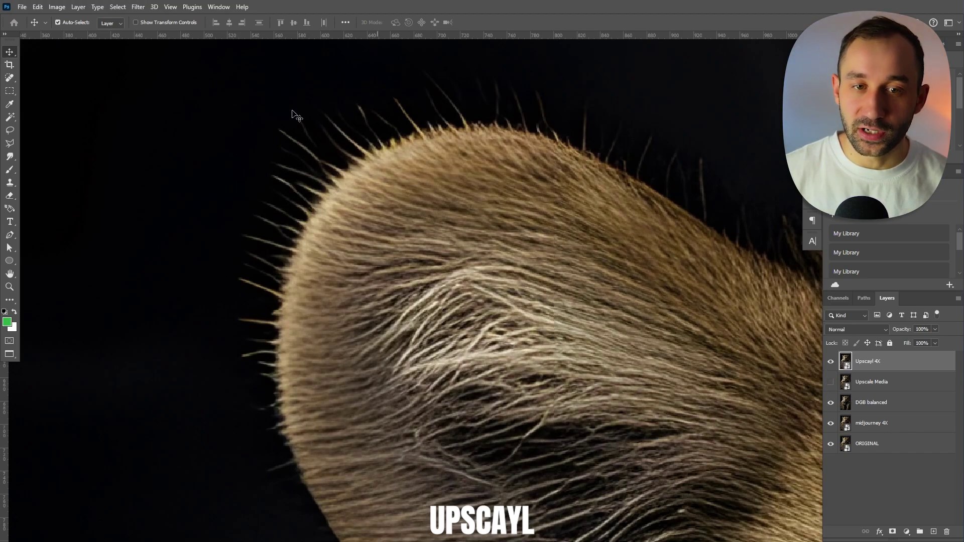
Step: Compare Upscayl 4X with DGB balanced on the ear, then hide DGB balanced
{"action": "left_click", "coordinate": [831, 362]}
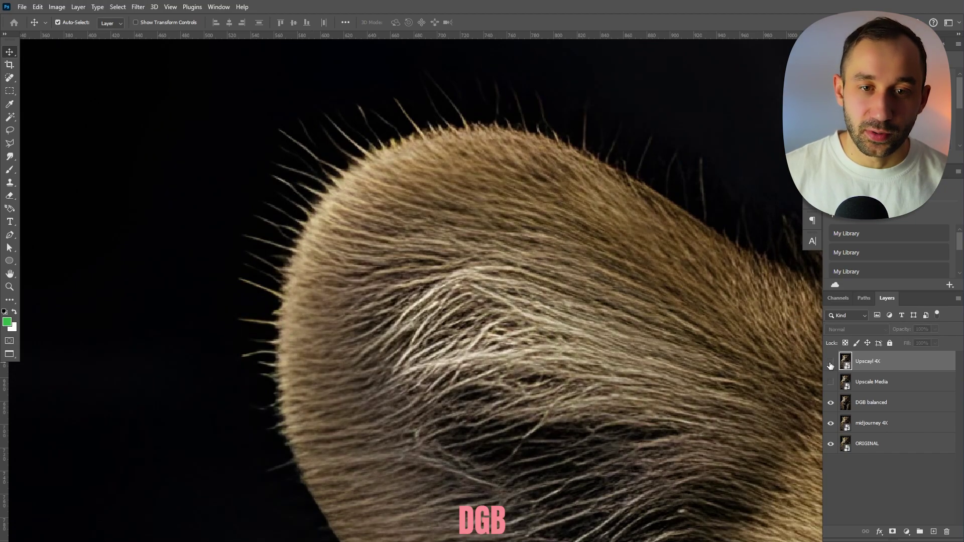
{"action": "left_click", "coordinate": [830, 362]}
{"action": "left_click", "coordinate": [831, 363]}
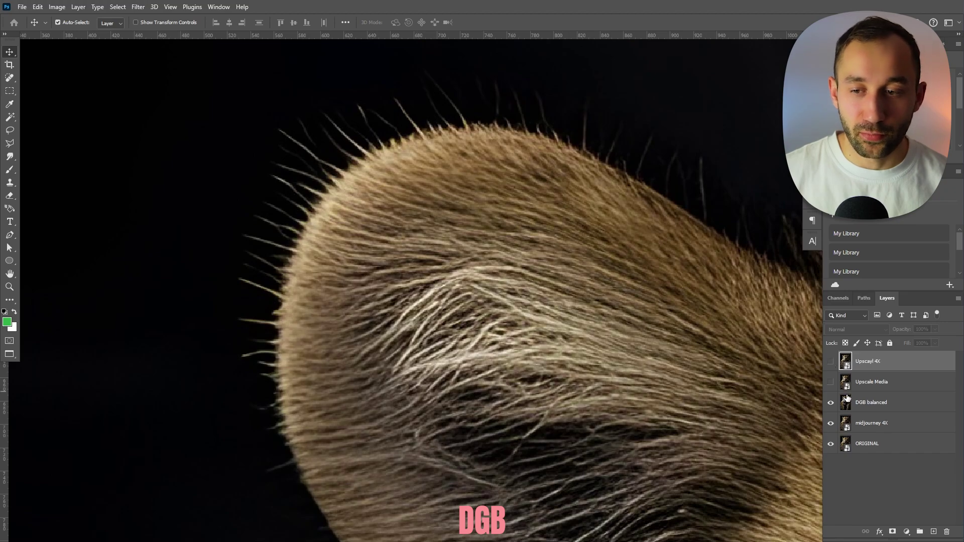
{"action": "left_click", "coordinate": [831, 362]}
{"action": "left_click", "coordinate": [830, 403]}
{"action": "scroll", "coordinate": [725, 362], "scroll_direction": "down", "scroll_amount": 3}
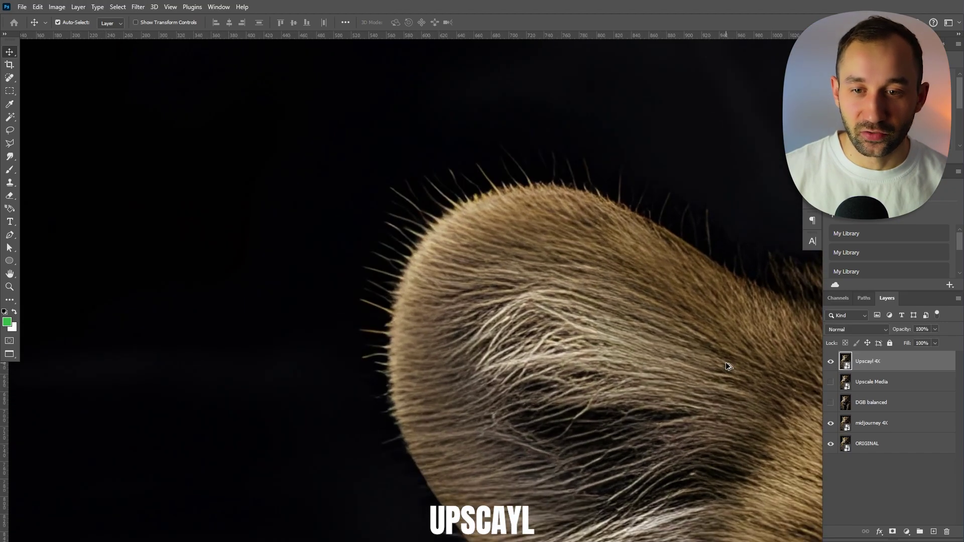
Step: Pan from the ear to the cheetah's eye and hide Upscayl 4X to reveal the Midjourney 4X eye
{"action": "left_click_drag", "start_coordinate": [746, 378], "coordinate": [586, 327]}
{"action": "scroll", "coordinate": [714, 355], "scroll_direction": "down", "scroll_amount": 2}
{"action": "left_click_drag", "start_coordinate": [714, 355], "coordinate": [526, 206]}
{"action": "left_click_drag", "start_coordinate": [682, 375], "coordinate": [544, 243]}
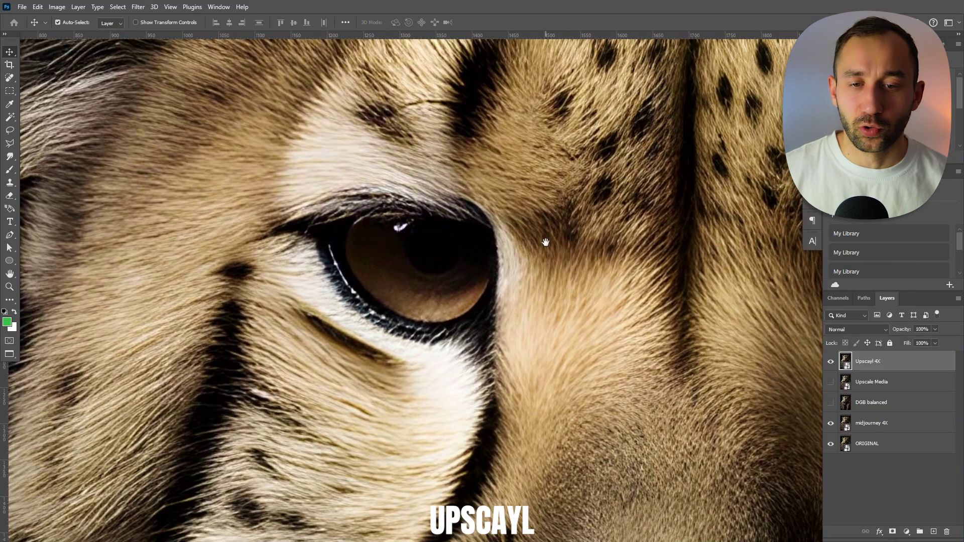
{"action": "scroll", "coordinate": [547, 246], "scroll_direction": "up", "scroll_amount": 2}
{"action": "left_click_drag", "start_coordinate": [417, 250], "coordinate": [502, 282]}
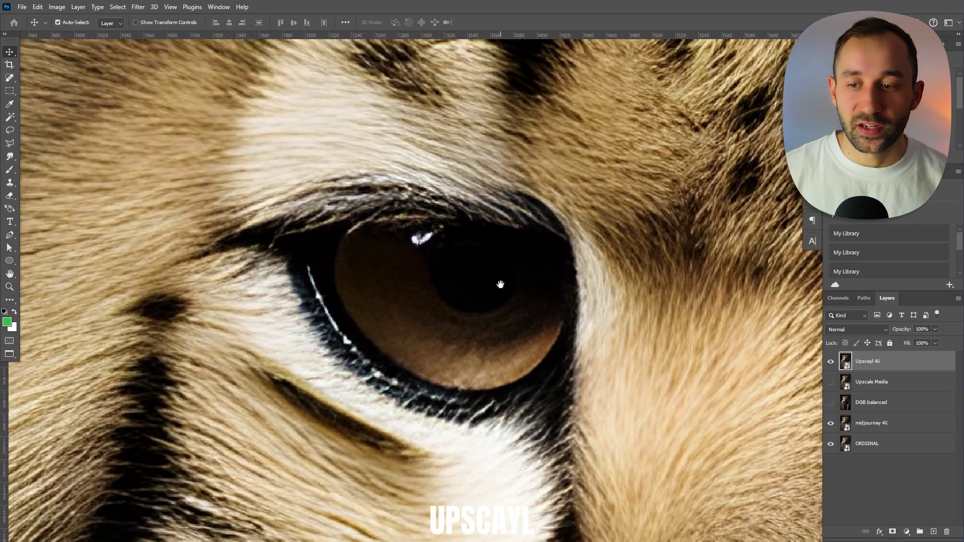
{"action": "left_click", "coordinate": [830, 364]}
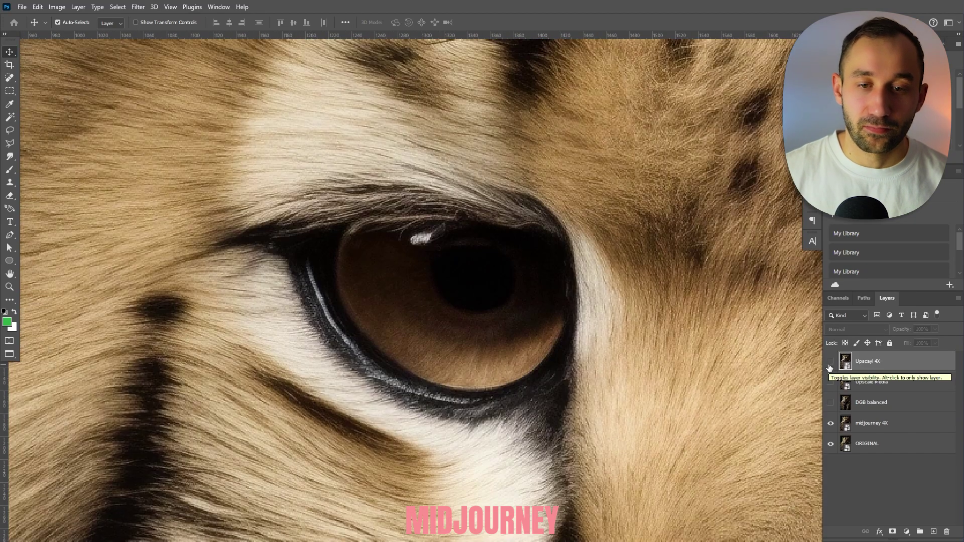
Step: Briefly show DGB balanced to compare its eye against Midjourney 4X, then hide it again
{"action": "scroll", "coordinate": [522, 184], "scroll_direction": "down", "scroll_amount": 4}
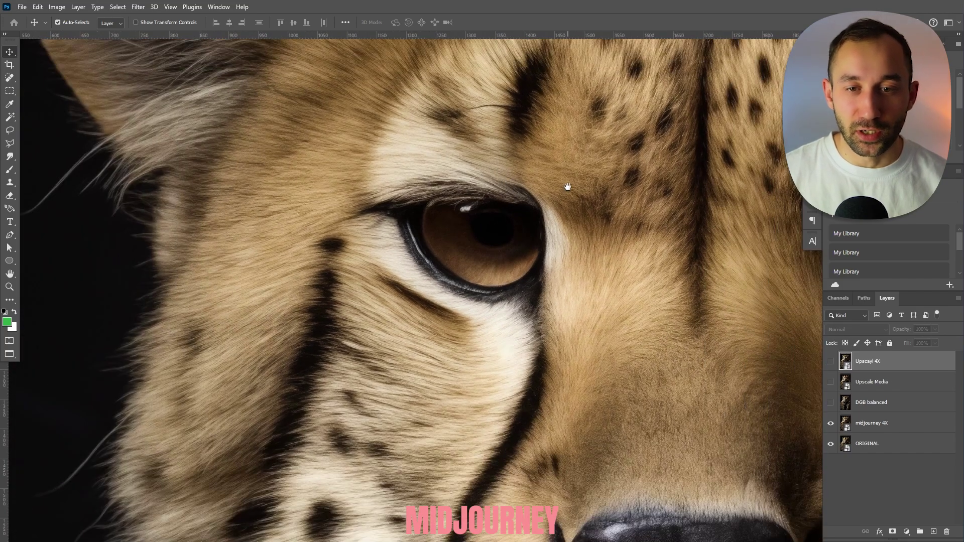
{"action": "left_click_drag", "start_coordinate": [564, 188], "coordinate": [530, 226]}
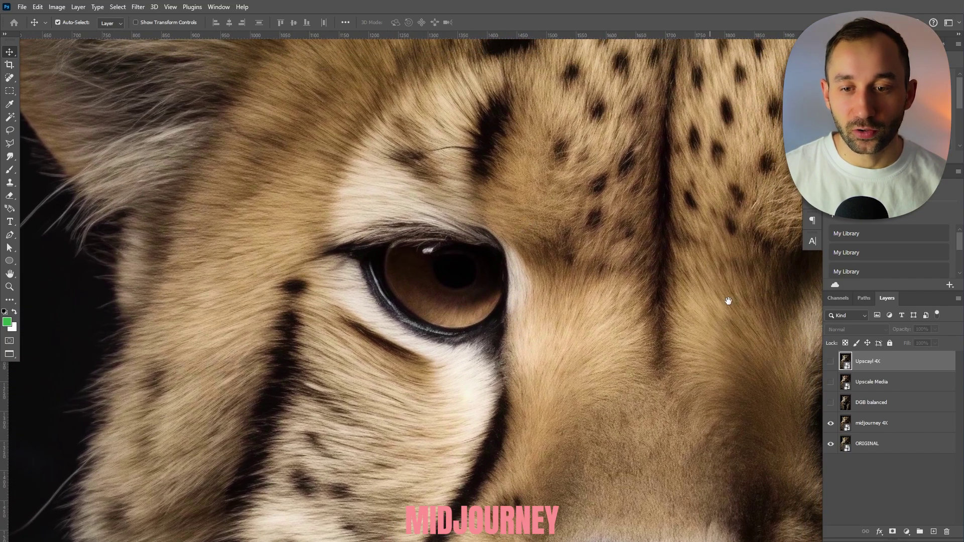
{"action": "scroll", "coordinate": [354, 297], "scroll_direction": "down", "scroll_amount": 3}
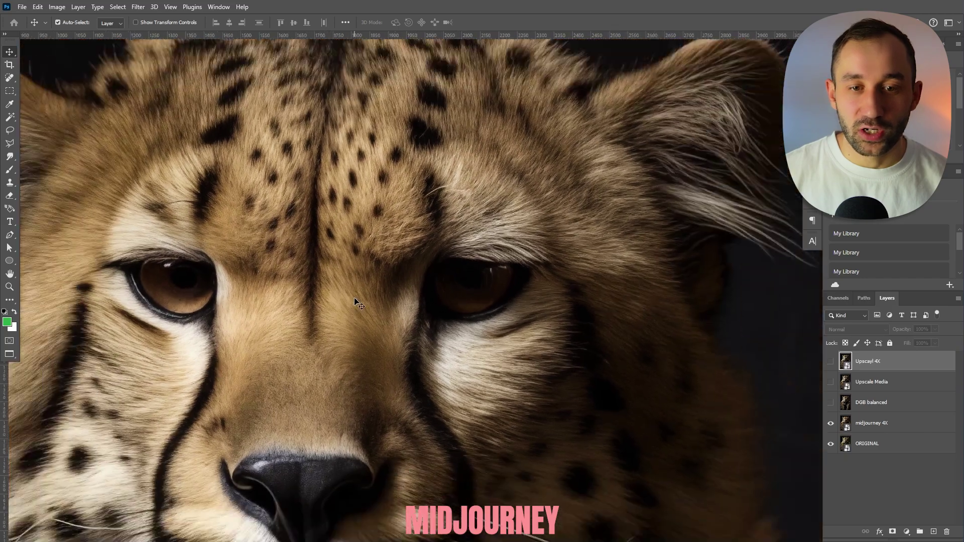
{"action": "left_click_drag", "start_coordinate": [331, 239], "coordinate": [390, 242]}
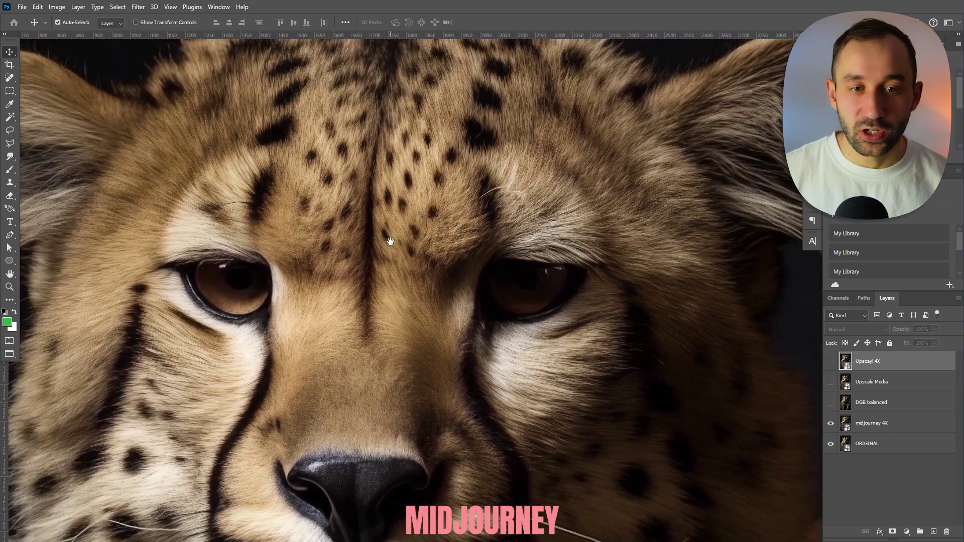
{"action": "scroll", "coordinate": [201, 252], "scroll_direction": "up", "scroll_amount": 3}
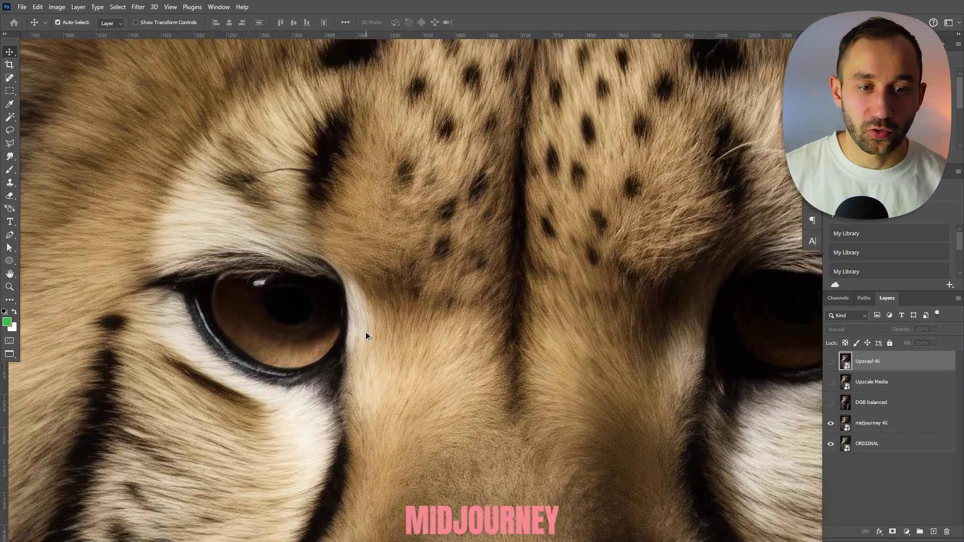
{"action": "scroll", "coordinate": [365, 332], "scroll_direction": "left", "scroll_amount": 3}
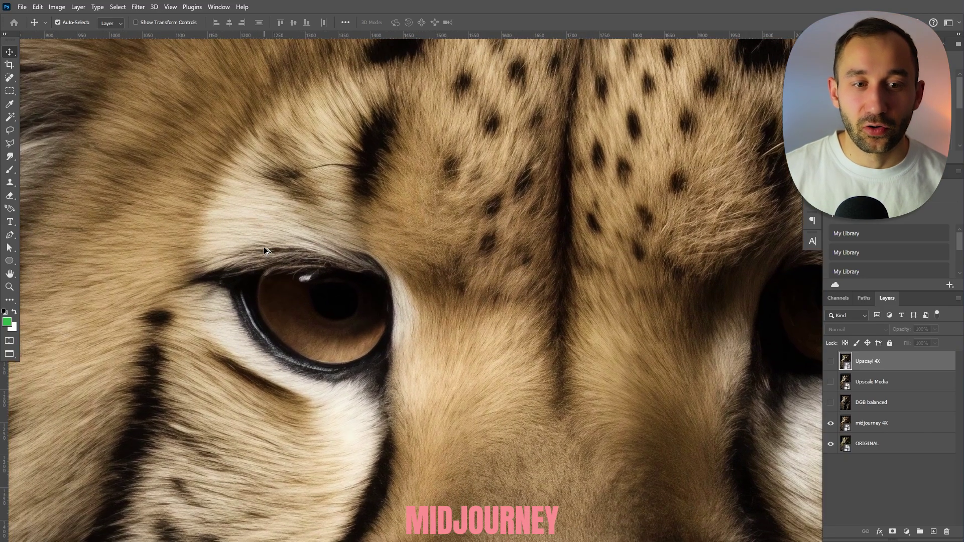
{"action": "scroll", "coordinate": [271, 252], "scroll_direction": "up", "scroll_amount": 2}
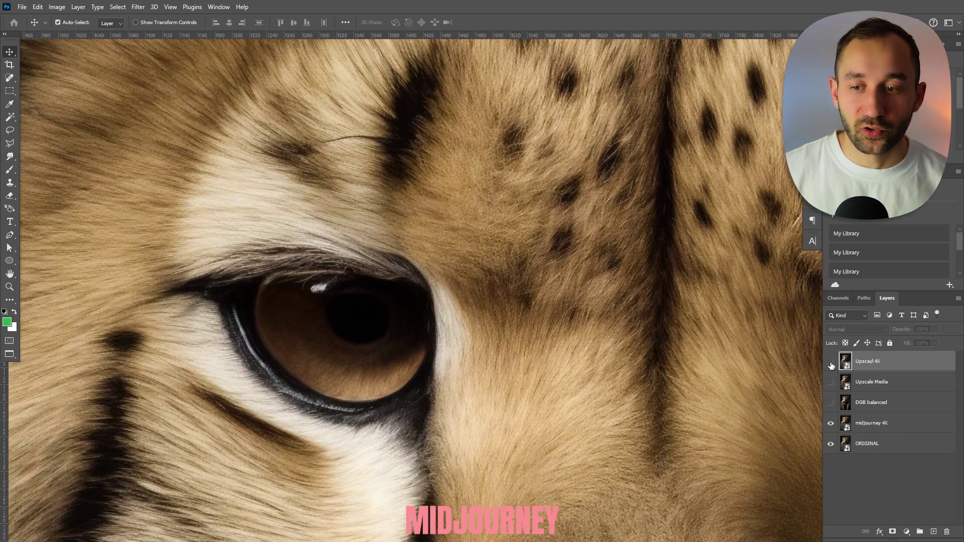
{"action": "left_click", "coordinate": [830, 402]}
{"action": "left_click", "coordinate": [830, 403]}
Step: Pan down to bring the cheetah's nose into view
{"action": "scroll", "coordinate": [449, 383], "scroll_direction": "down", "scroll_amount": 3}
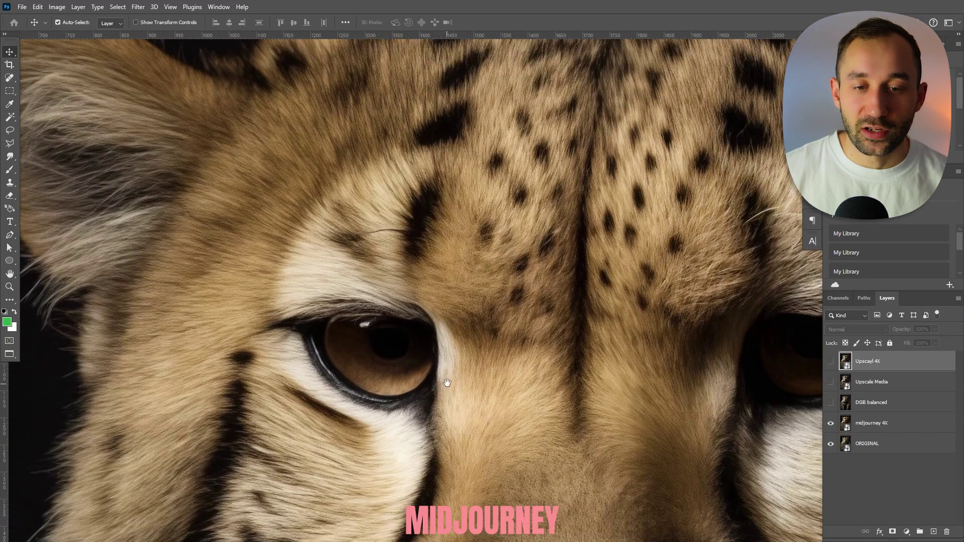
{"action": "scroll", "coordinate": [528, 356], "scroll_direction": "down", "scroll_amount": 1}
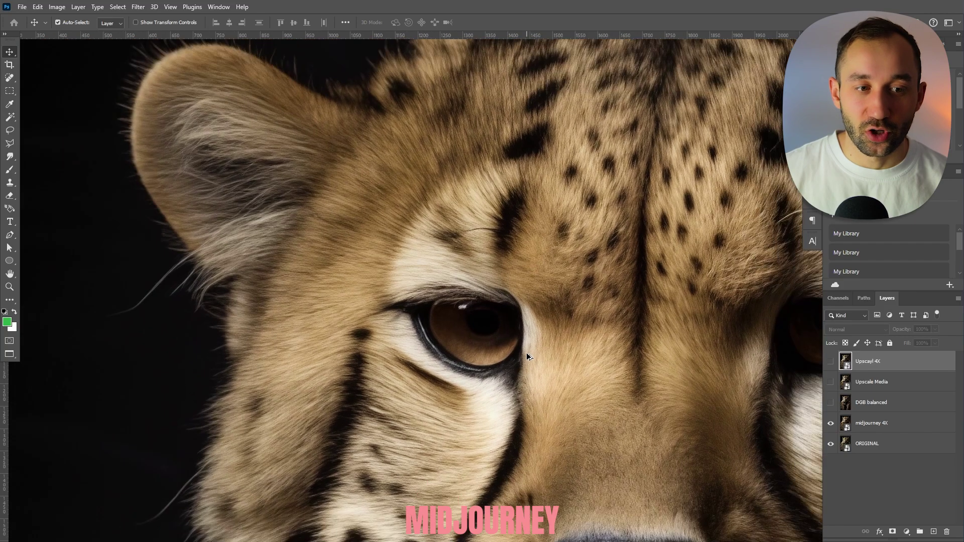
{"action": "left_click_drag", "start_coordinate": [662, 433], "coordinate": [543, 217]}
{"action": "left_click_drag", "start_coordinate": [645, 379], "coordinate": [569, 215]}
{"action": "scroll", "coordinate": [569, 215], "scroll_direction": "up", "scroll_amount": 5}
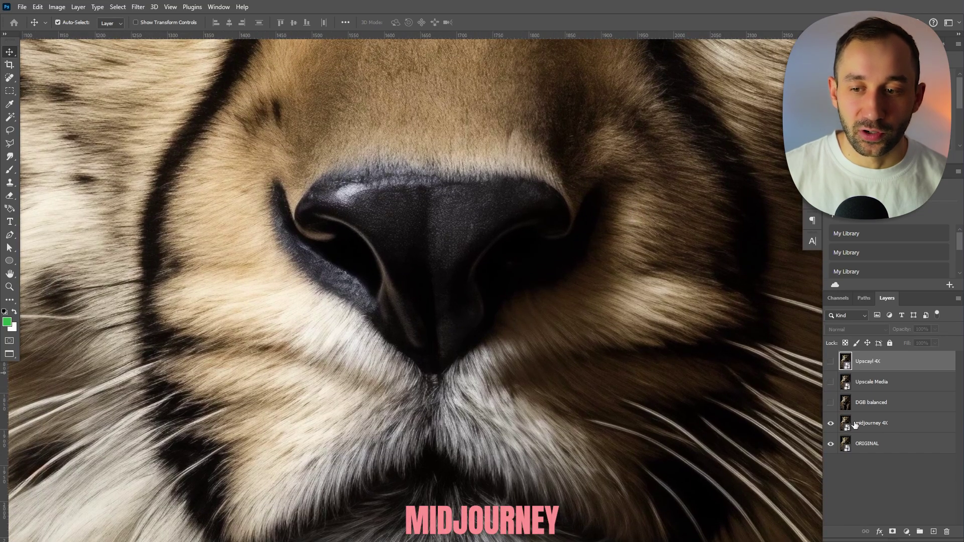
Step: Toggle Upscayl 4X repeatedly to compare its nose with Midjourney 4X and ORIGINAL, leaving Upscayl 4X visible
{"action": "left_click", "coordinate": [831, 361]}
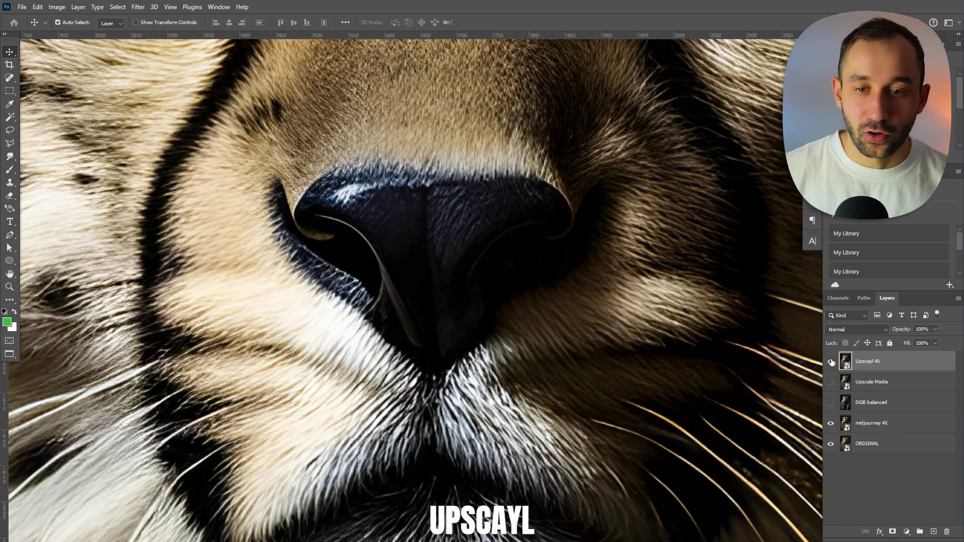
{"action": "left_click", "coordinate": [830, 362]}
{"action": "left_click", "coordinate": [831, 361]}
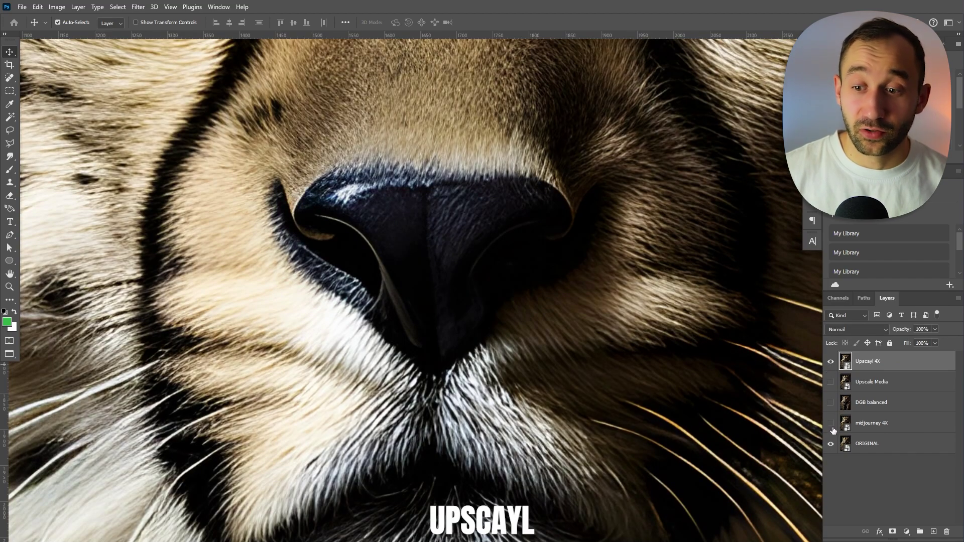
{"action": "left_click", "coordinate": [829, 363]}
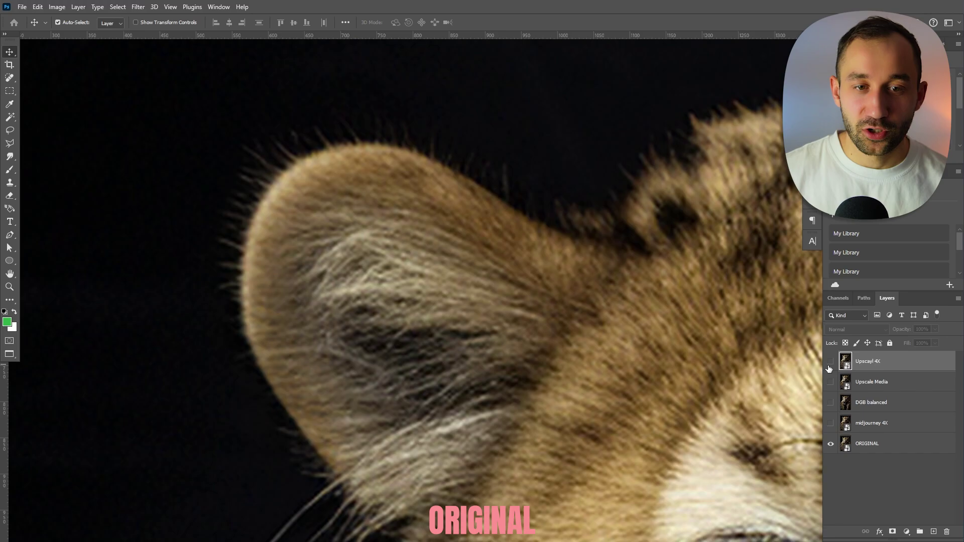
{"action": "left_click", "coordinate": [831, 361]}
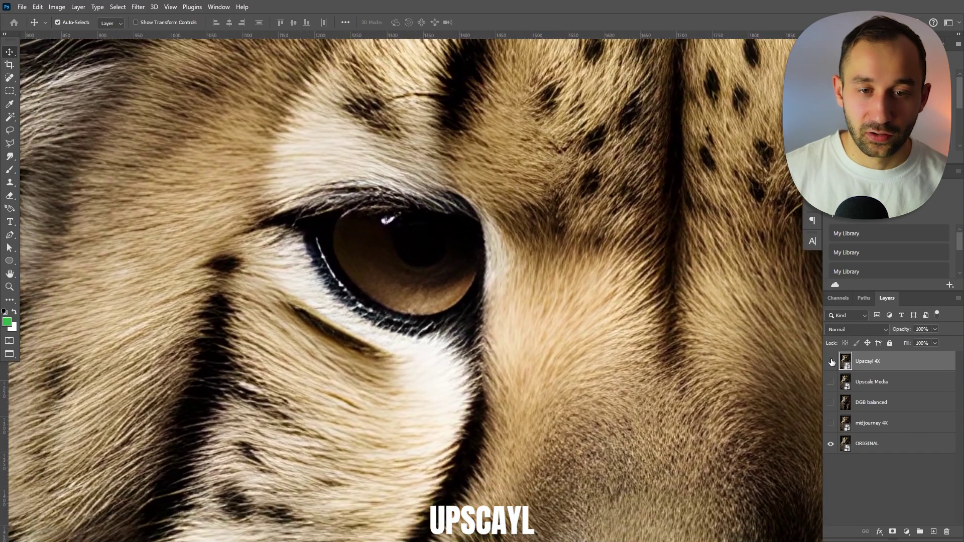
Step: Toggle Upscayl 4X visibility and zoom out to view the entire cheetah portrait
{"action": "left_click", "coordinate": [830, 361]}
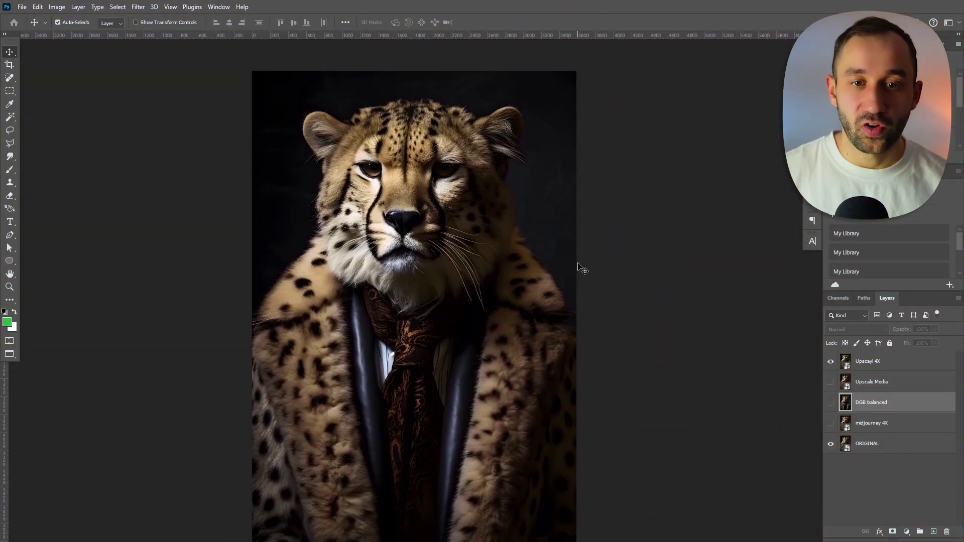
{"action": "scroll", "coordinate": [484, 92], "scroll_direction": "up", "scroll_amount": 2}
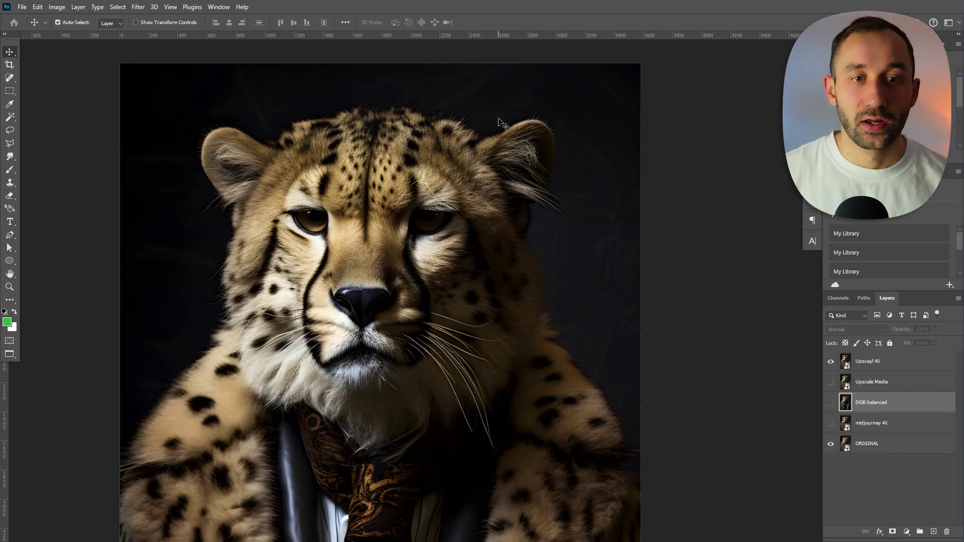